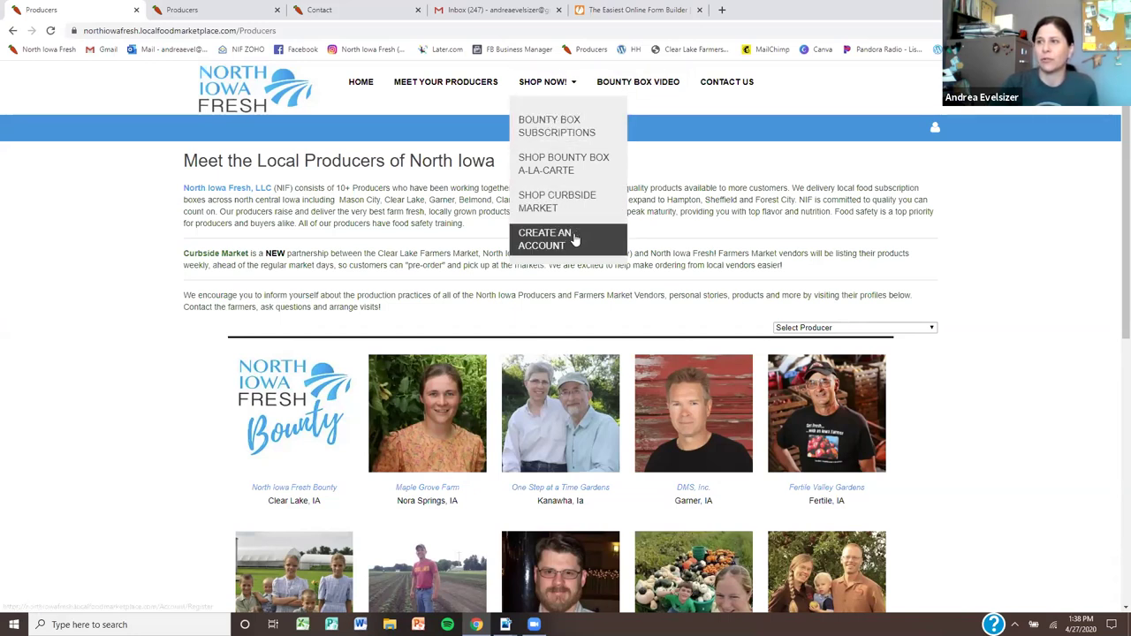
# Open the Contact Us page and scroll through the producer sign-up information and enquiry form
pyautogui.click(730, 83)
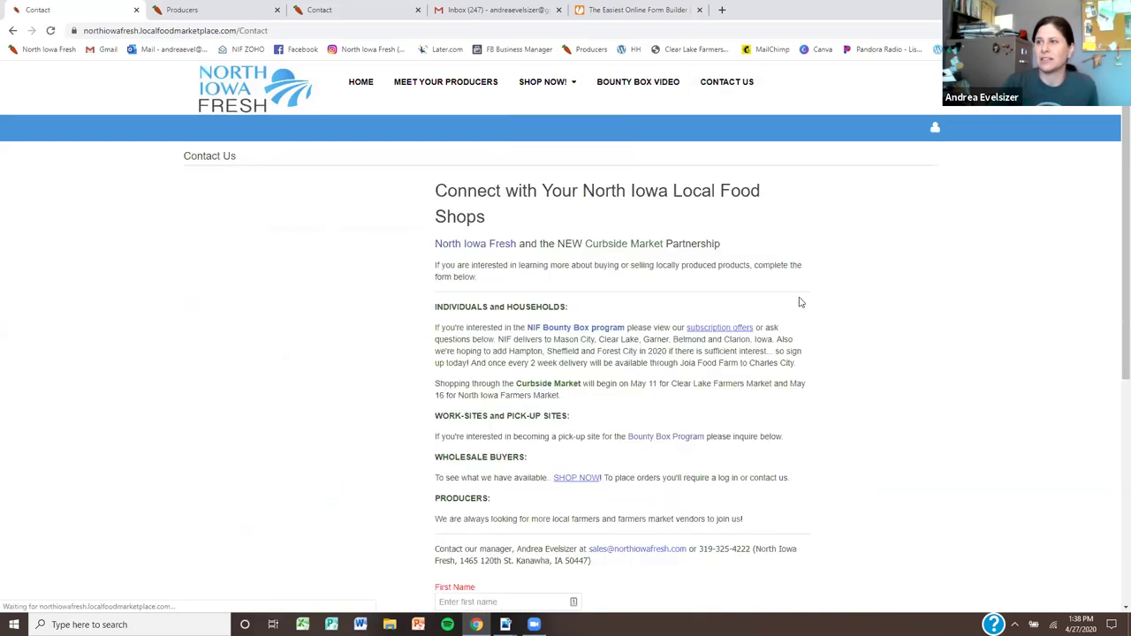
pyautogui.scroll(-2, 798, 300)
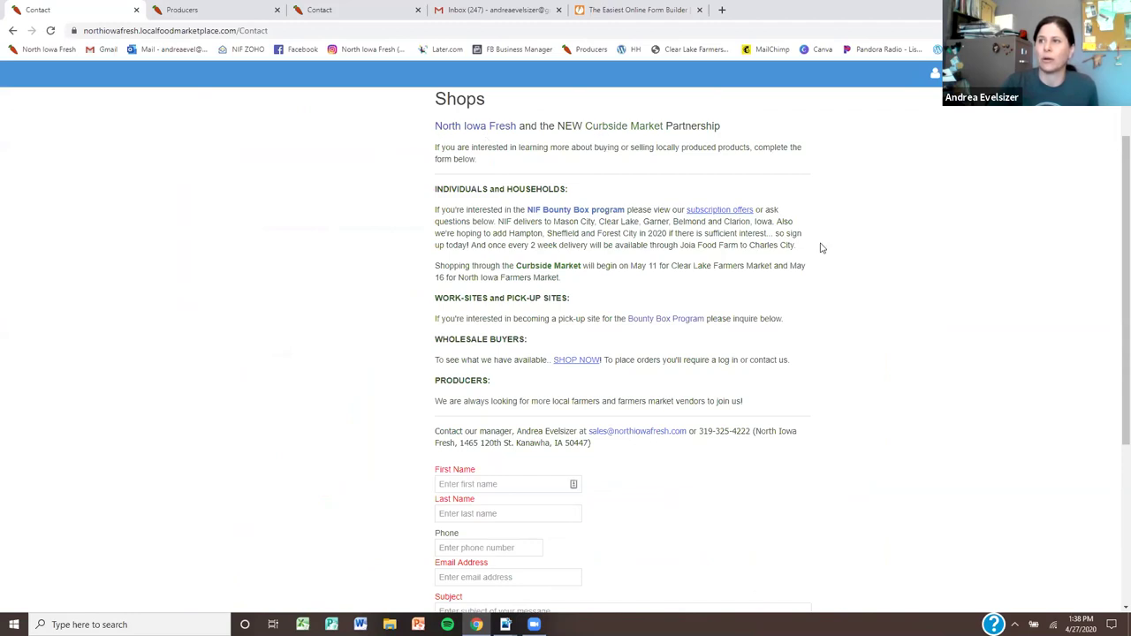
pyautogui.scroll(2, 874, 254)
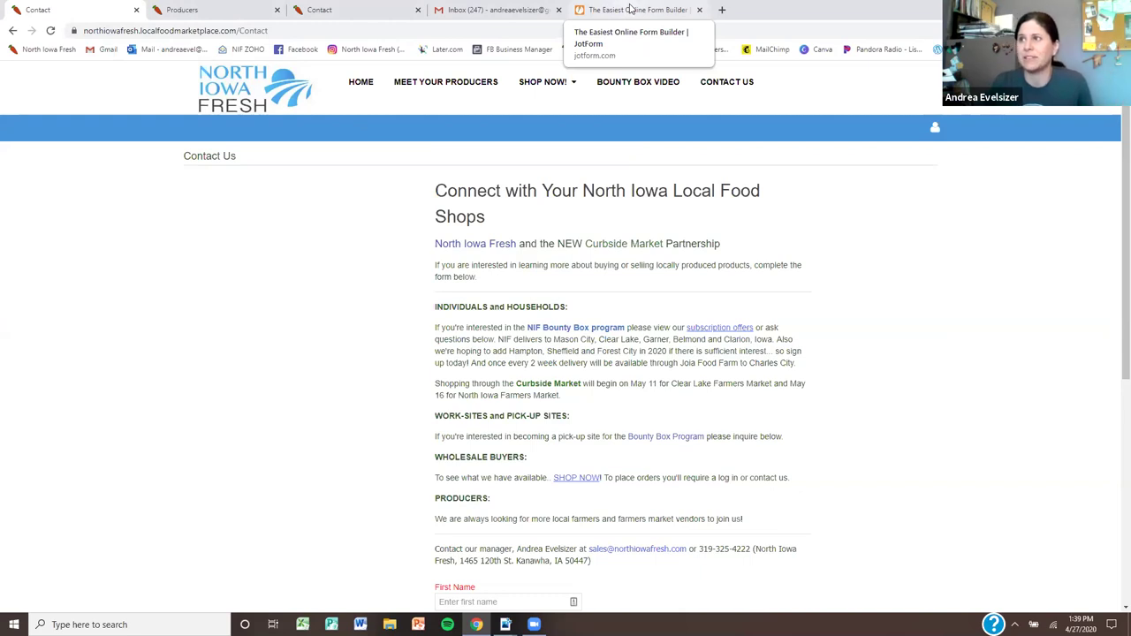
# Switch to the JotForm Curbside Market Vendor Registration - NIF form and scroll its first sections
pyautogui.click(632, 9)
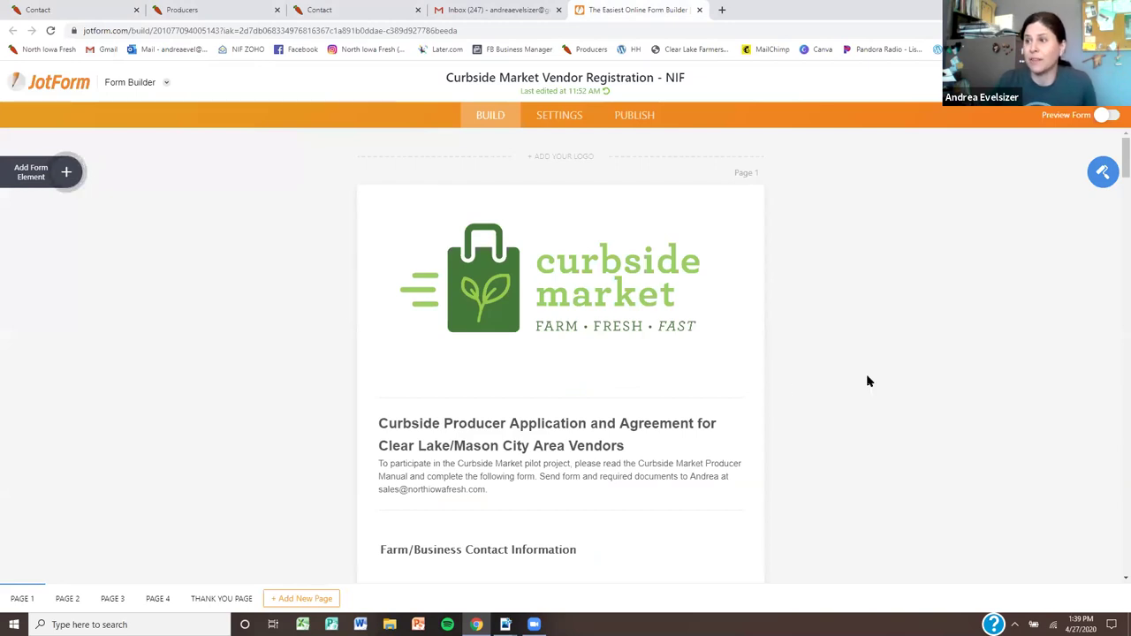
pyautogui.scroll(-1, 868, 379)
pyautogui.scroll(-3, 868, 379)
pyautogui.scroll(4, 823, 407)
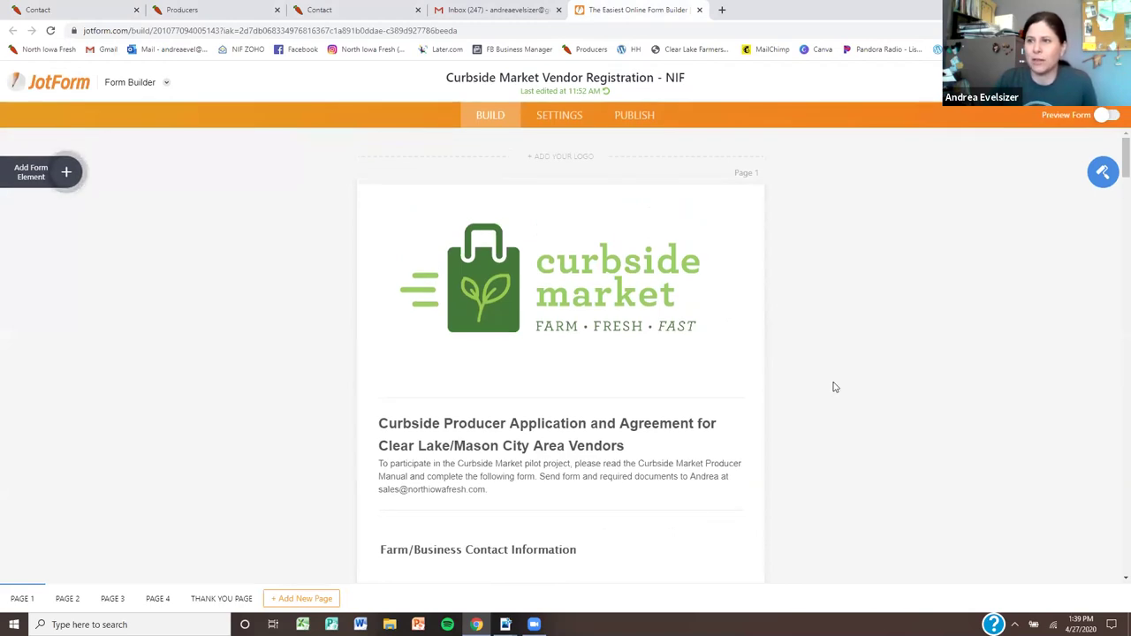
pyautogui.scroll(-5, 834, 387)
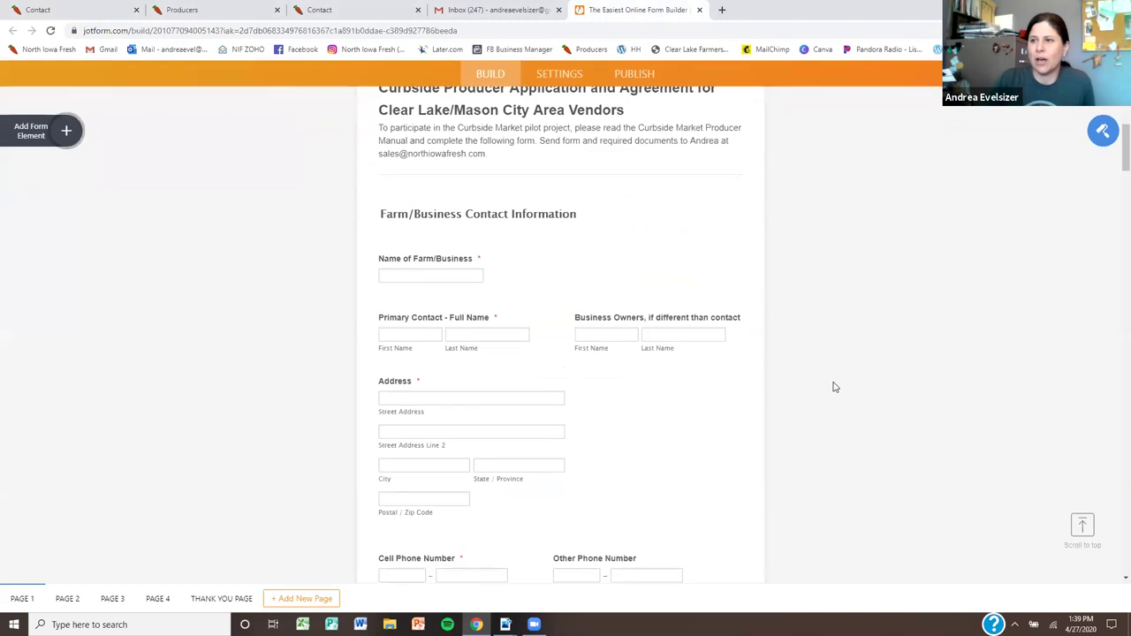
pyautogui.scroll(-6, 834, 387)
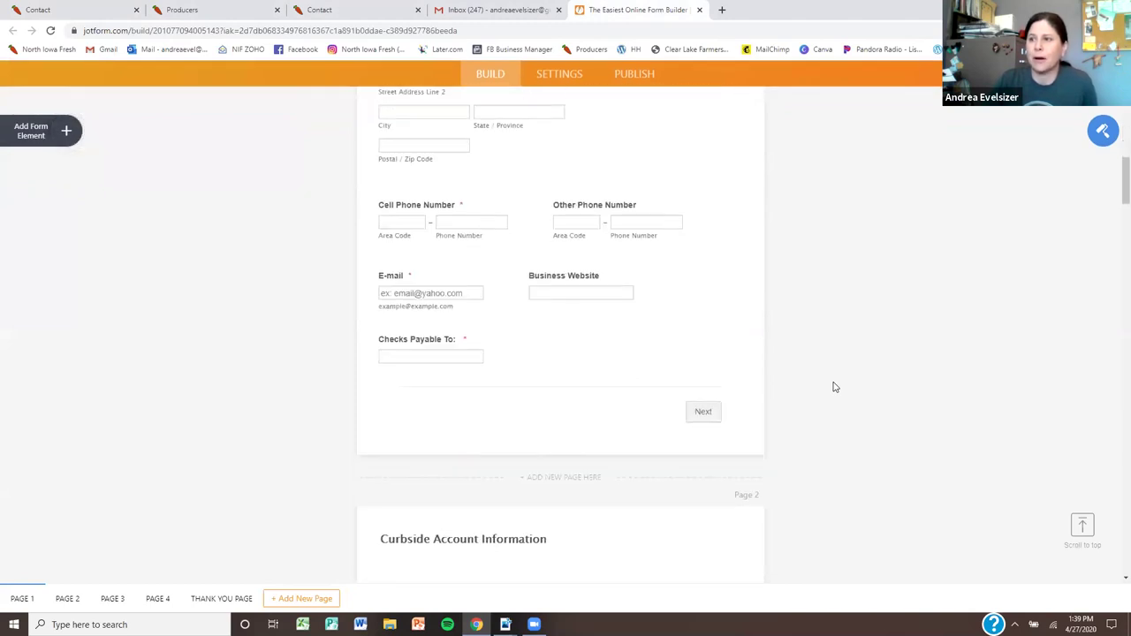
pyautogui.scroll(-2, 834, 387)
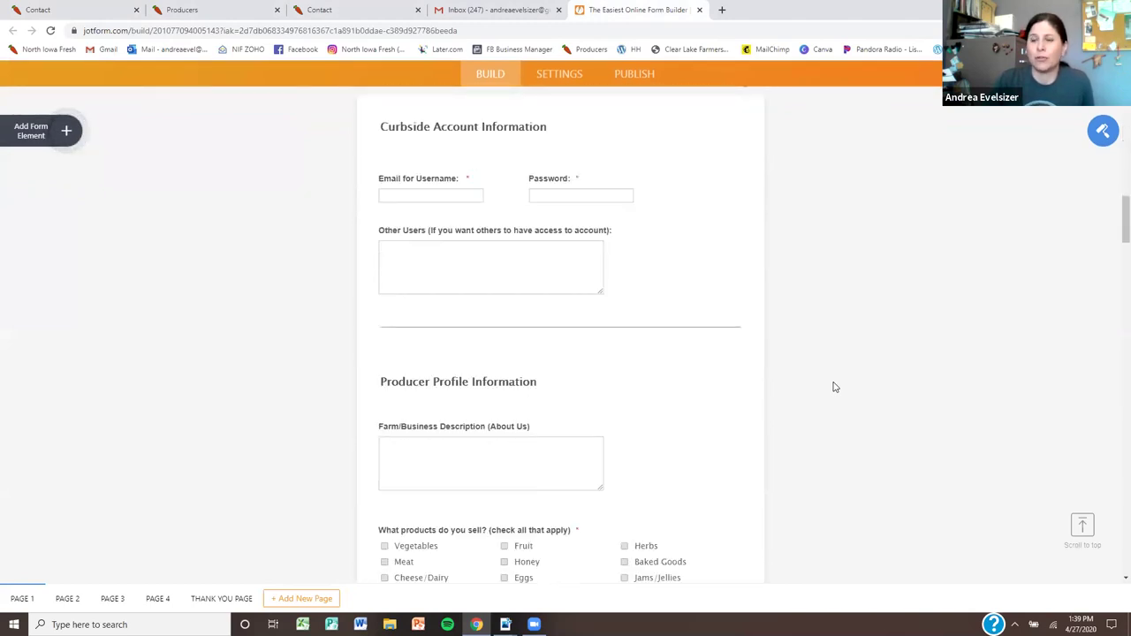
pyautogui.scroll(-2, 834, 387)
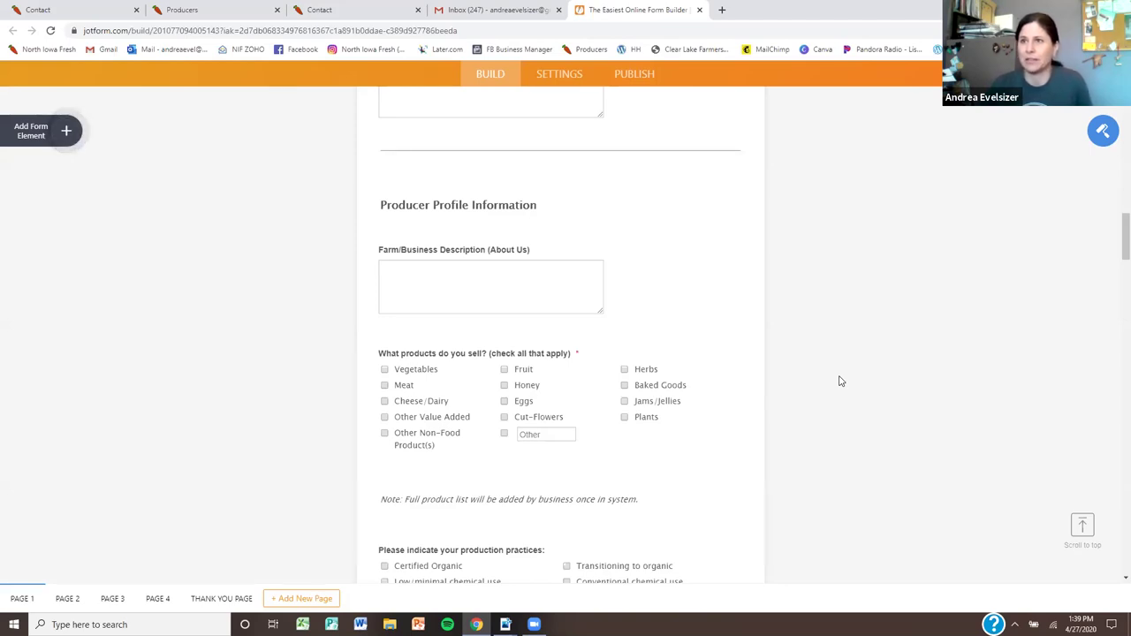
# Scroll through the remaining vendor application and agreement pages, then back toward the top
pyautogui.scroll(-3, 749, 318)
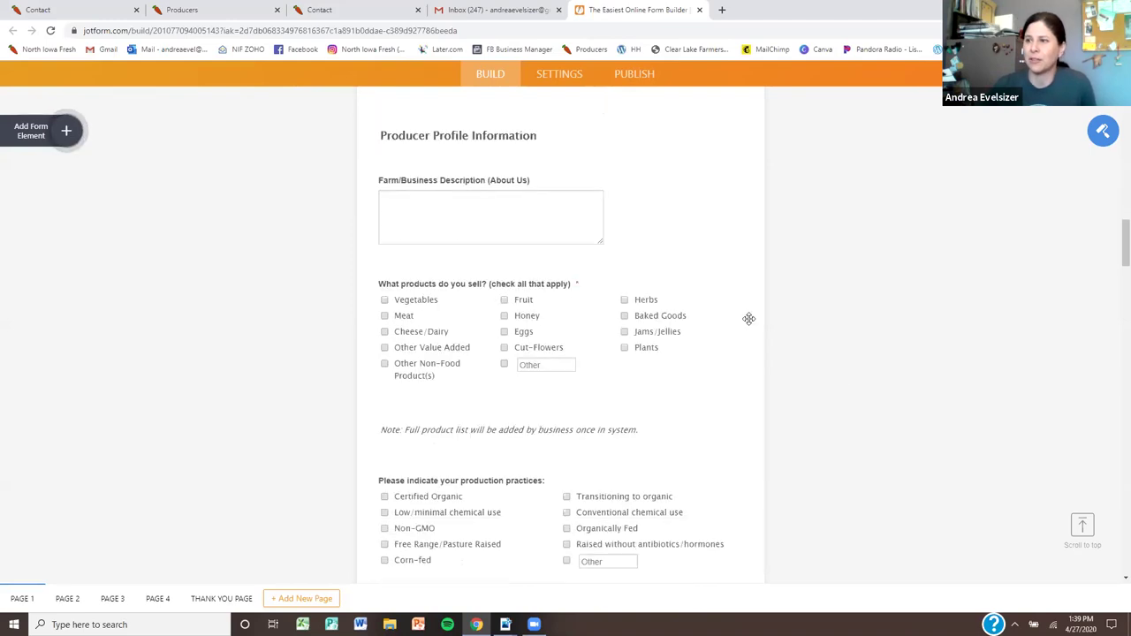
pyautogui.scroll(-3, 748, 318)
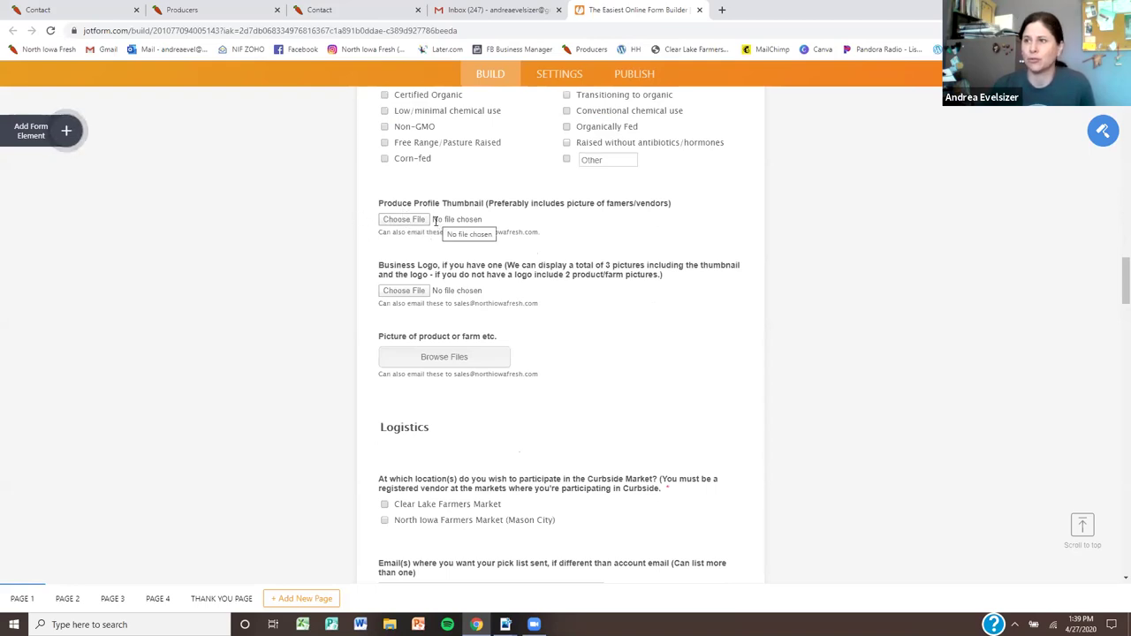
pyautogui.scroll(-2, 617, 403)
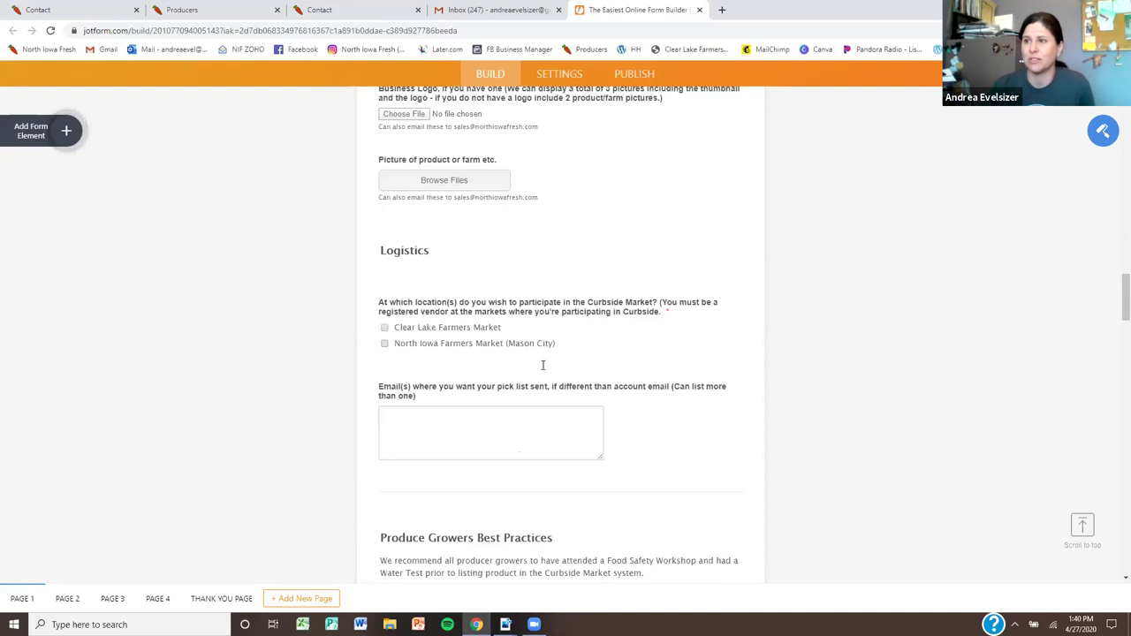
pyautogui.scroll(-3, 542, 365)
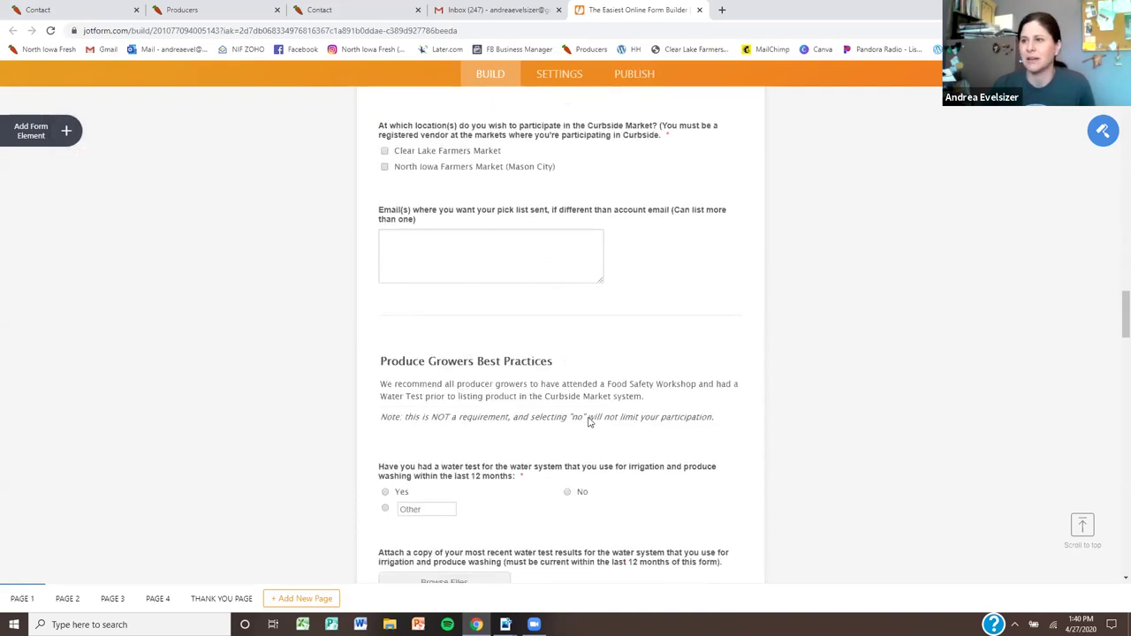
pyautogui.scroll(-3, 643, 444)
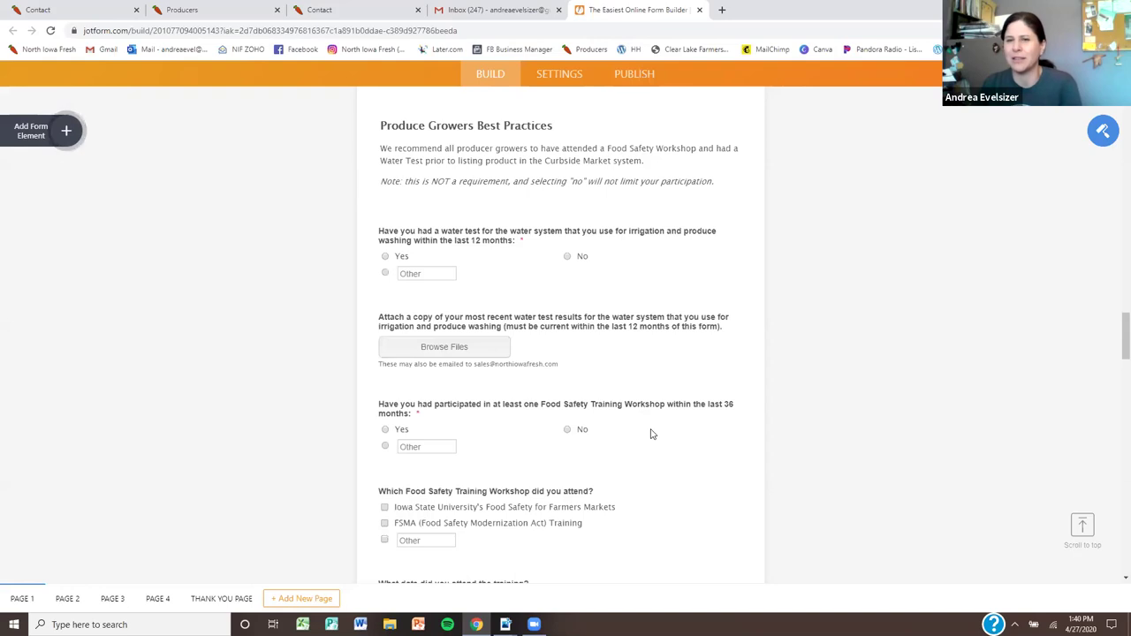
pyautogui.scroll(10, 594, 433)
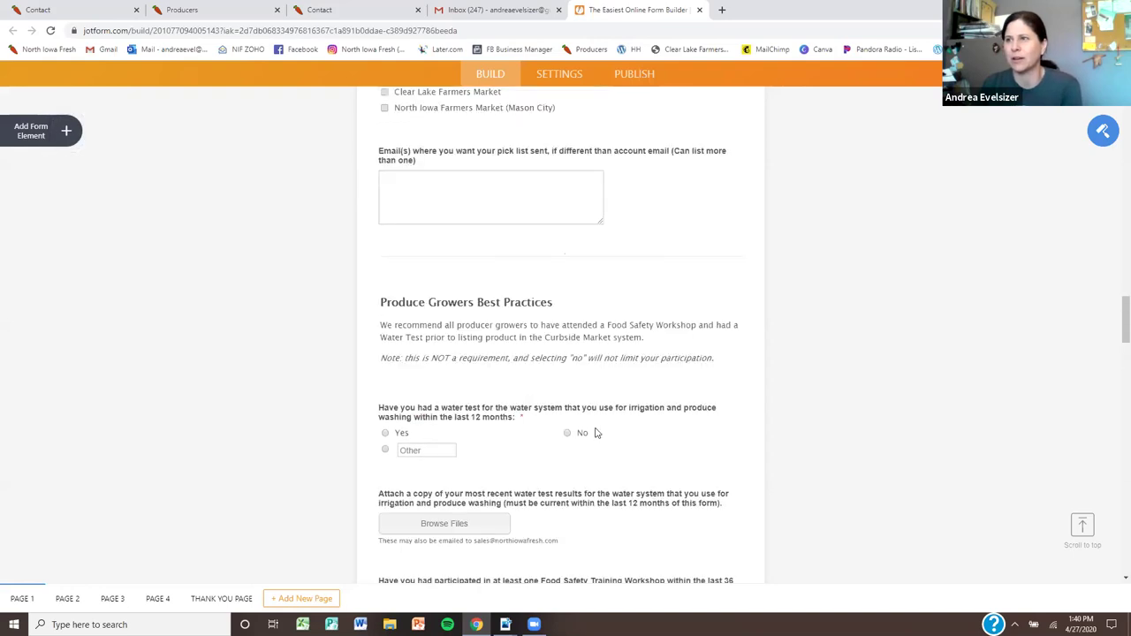
pyautogui.scroll(12, 594, 435)
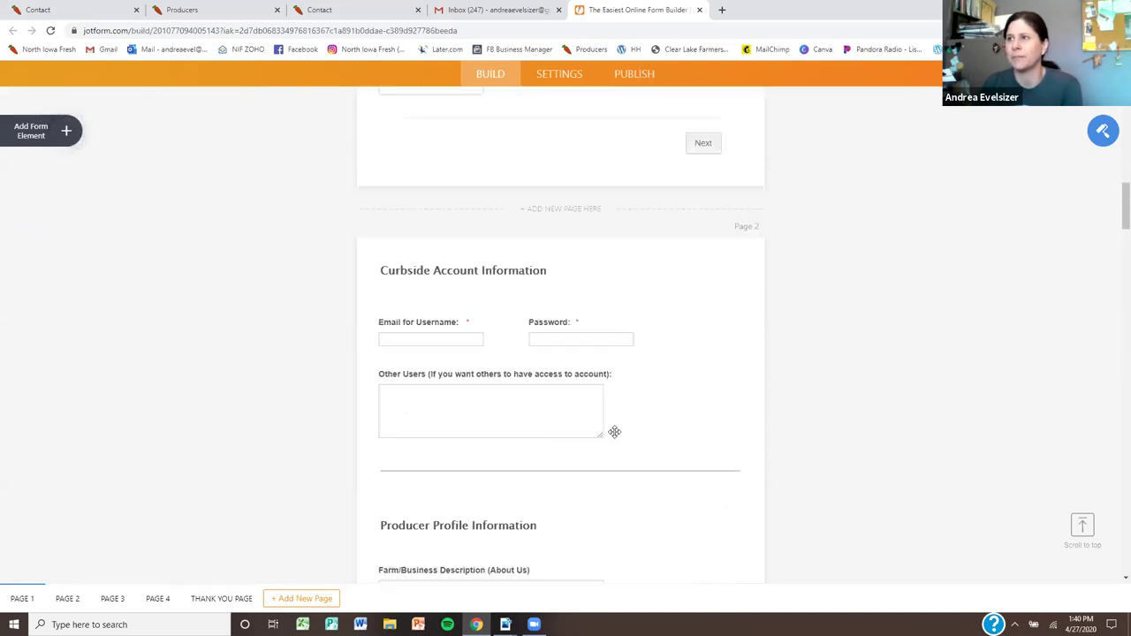
pyautogui.scroll(5, 619, 222)
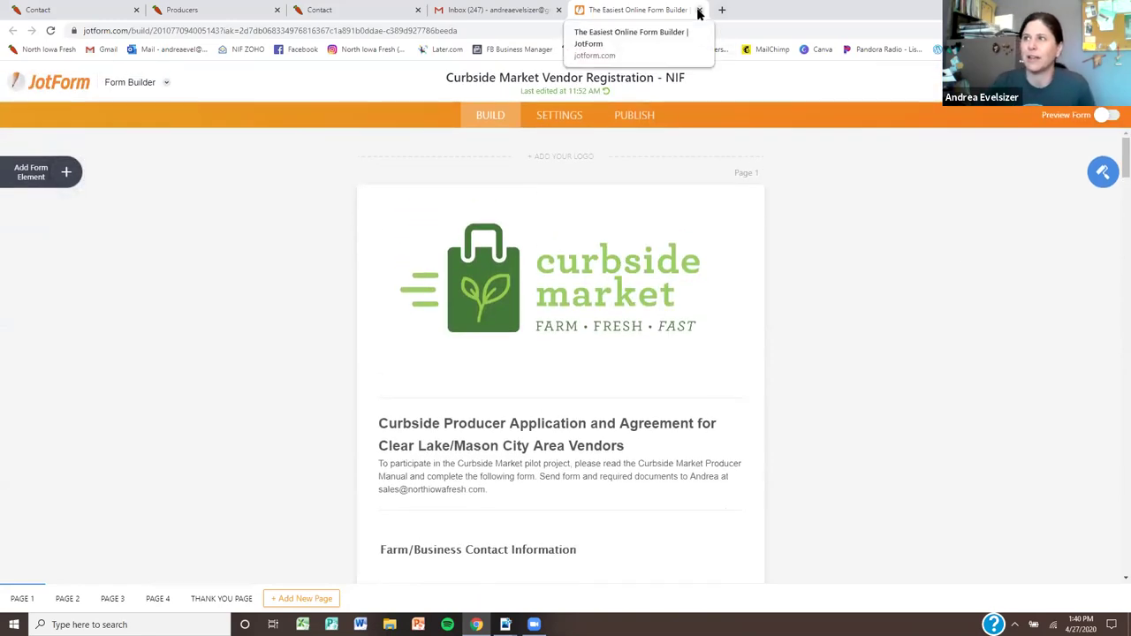
# Return to the North Iowa Fresh contact page
pyautogui.click(329, 16)
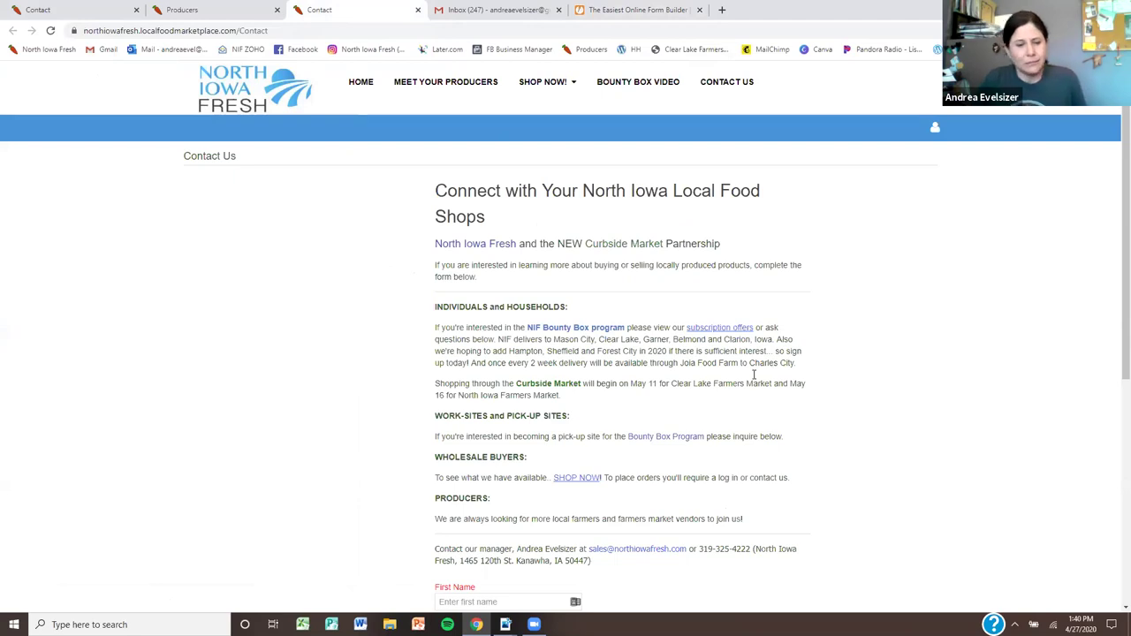
pyautogui.scroll(-3, 626, 432)
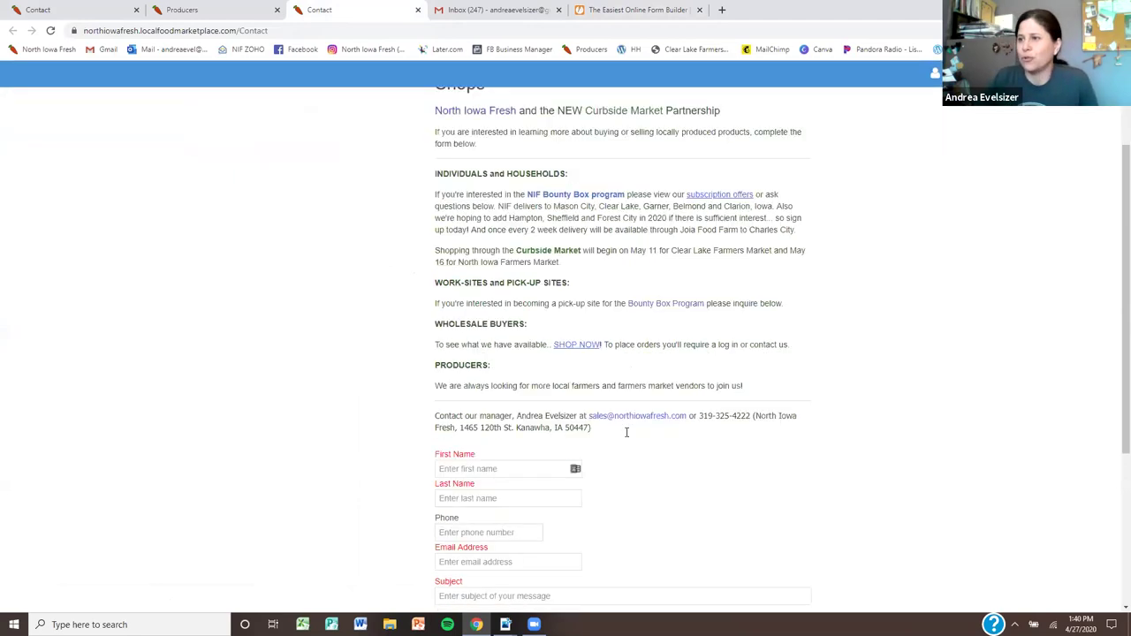
pyautogui.scroll(3, 730, 512)
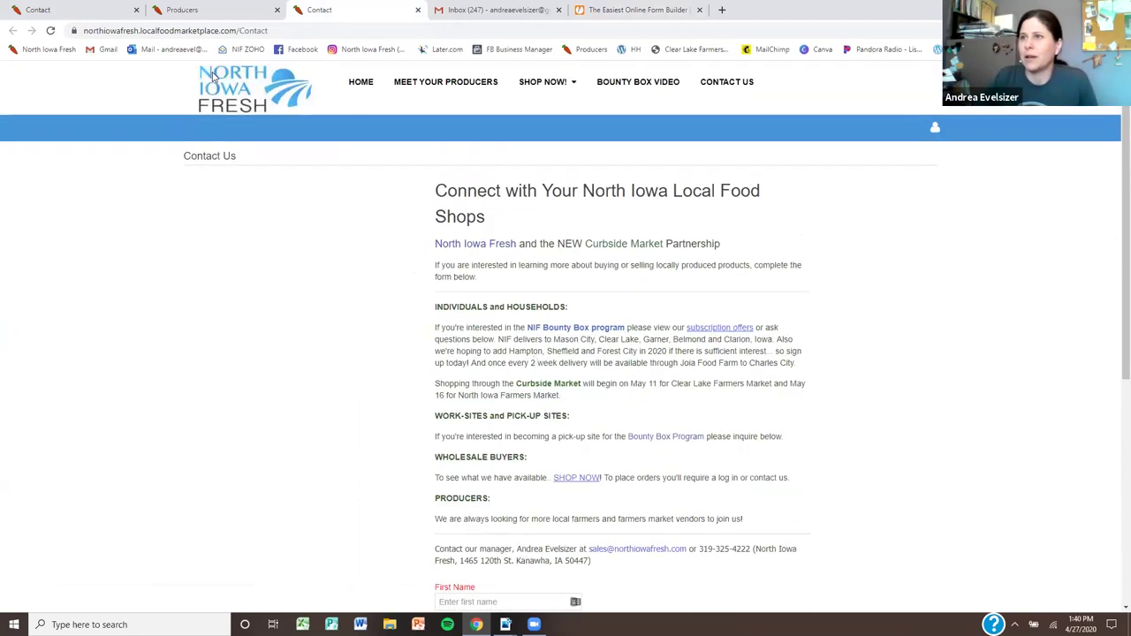
# Go to the North Iowa Fresh homepage and scroll to the work-site pickup partners and store listings
pyautogui.click(362, 80)
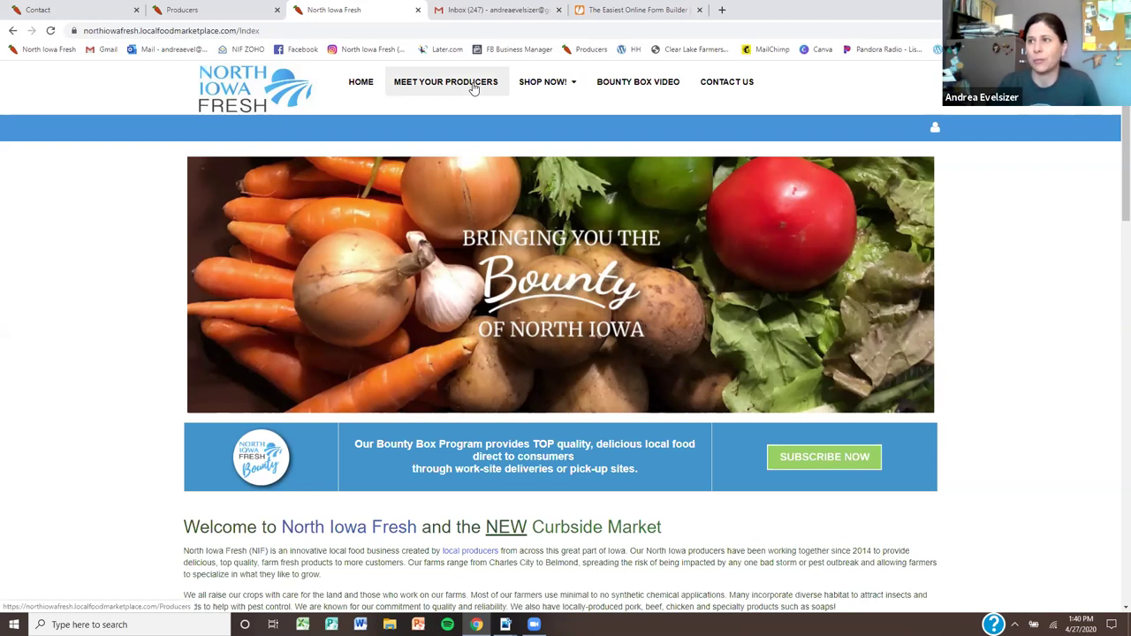
pyautogui.scroll(-5, 565, 152)
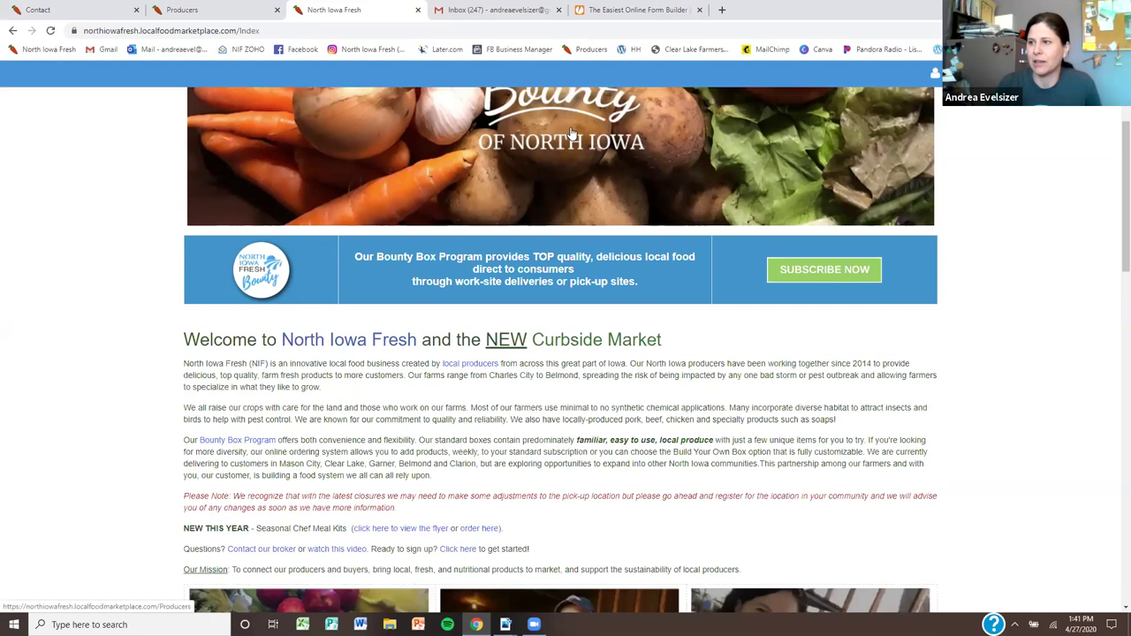
pyautogui.scroll(-15, 566, 152)
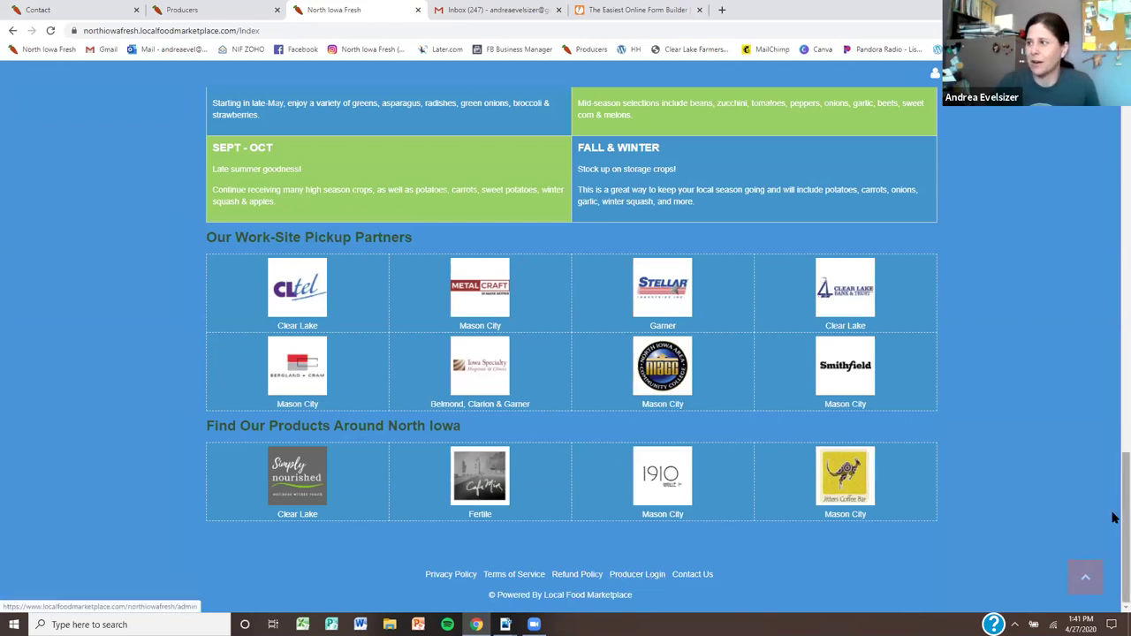
pyautogui.moveTo(1118, 523); pyautogui.dragTo(1058, 121)
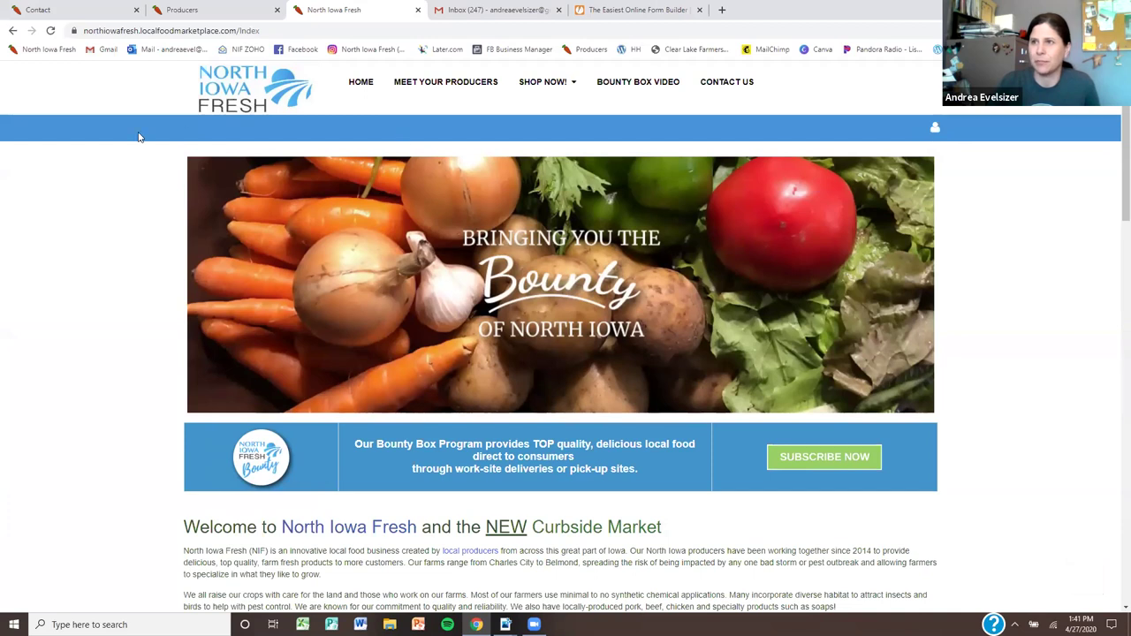
pyautogui.click(936, 130)
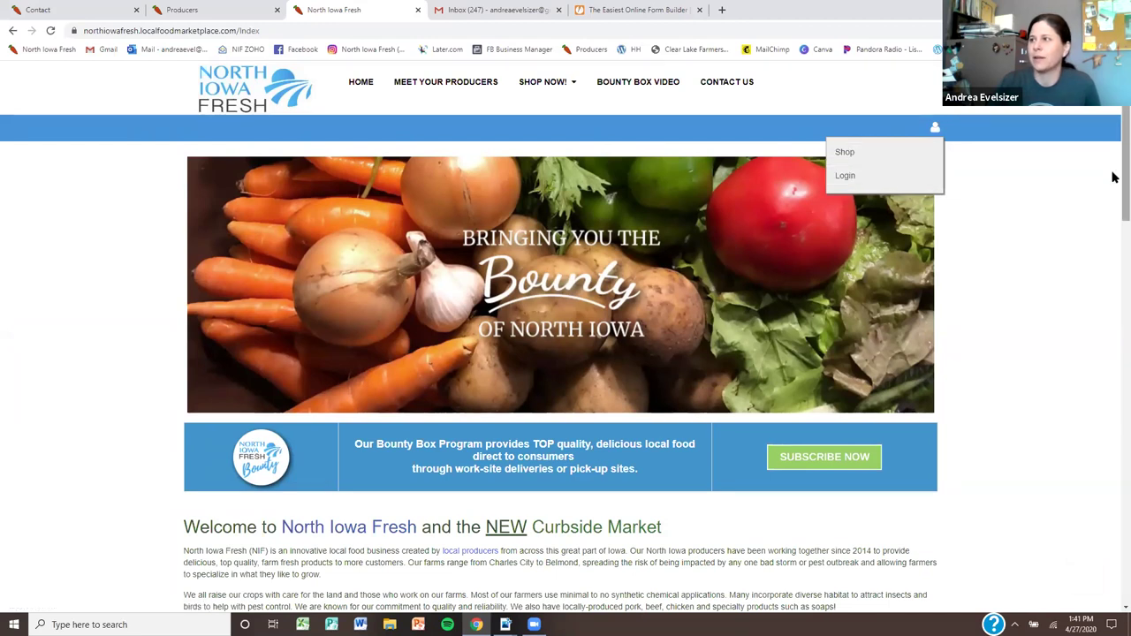
pyautogui.scroll(-3, 1113, 568)
pyautogui.scroll(-10, 1114, 568)
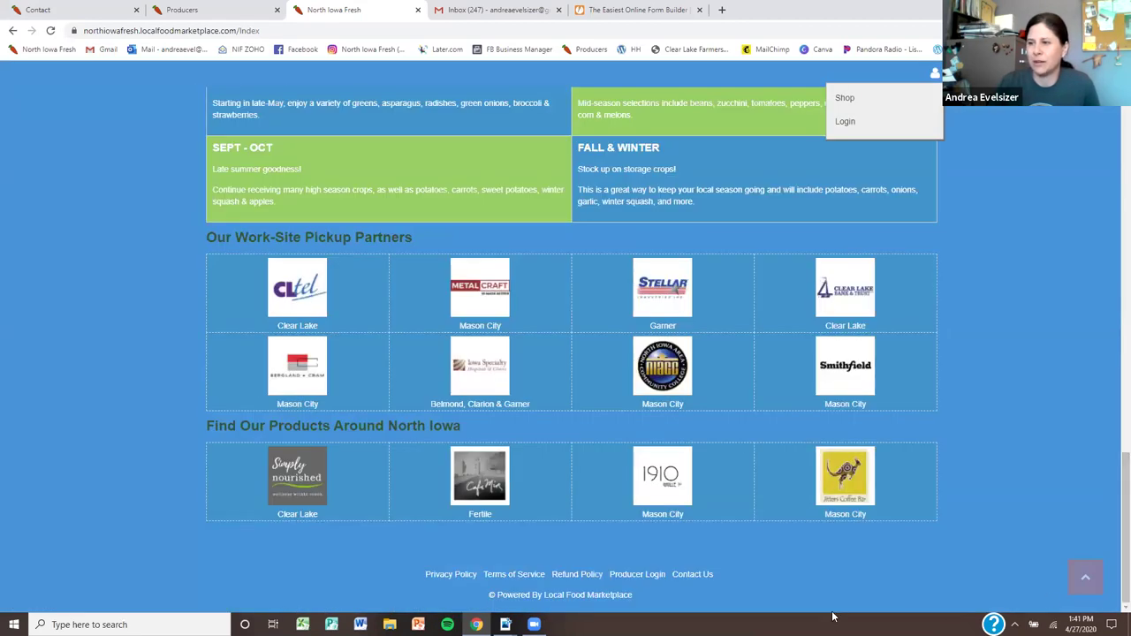
# Open Producer Login, swap in the other saved account email, and select the password for re-entry
pyautogui.click(644, 574)
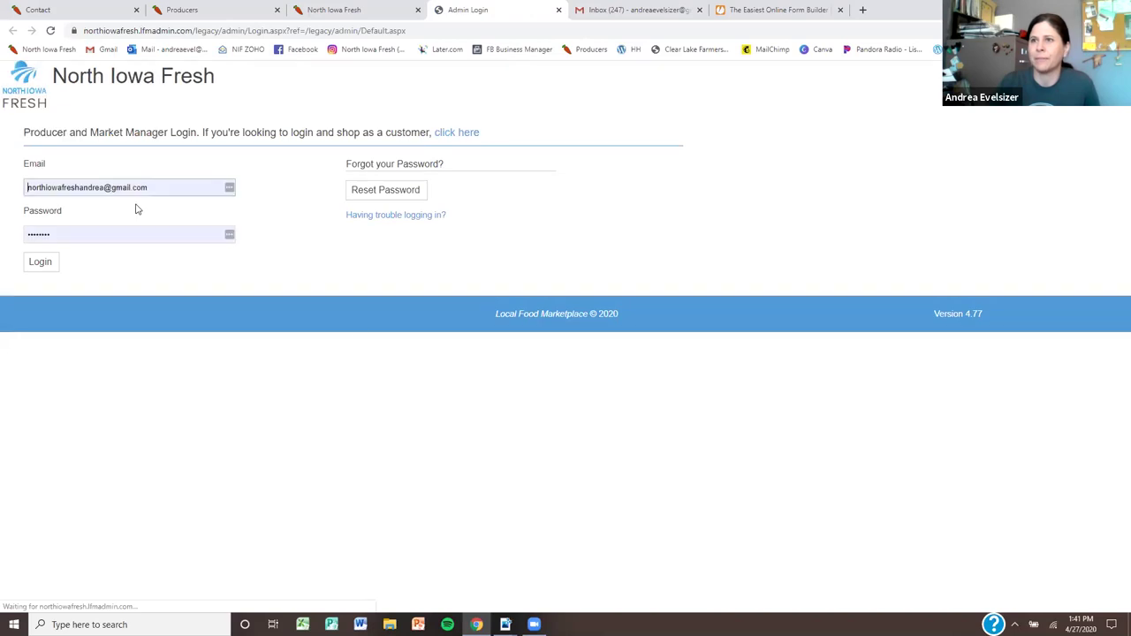
pyautogui.click(163, 190)
pyautogui.hotkey('ctrl', 'a')
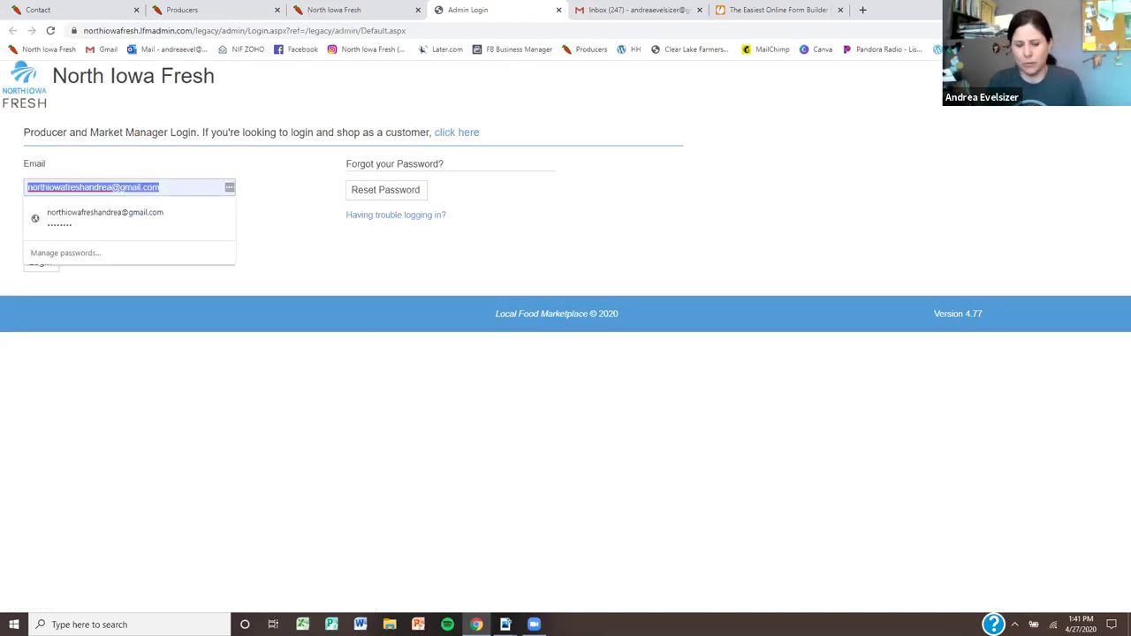
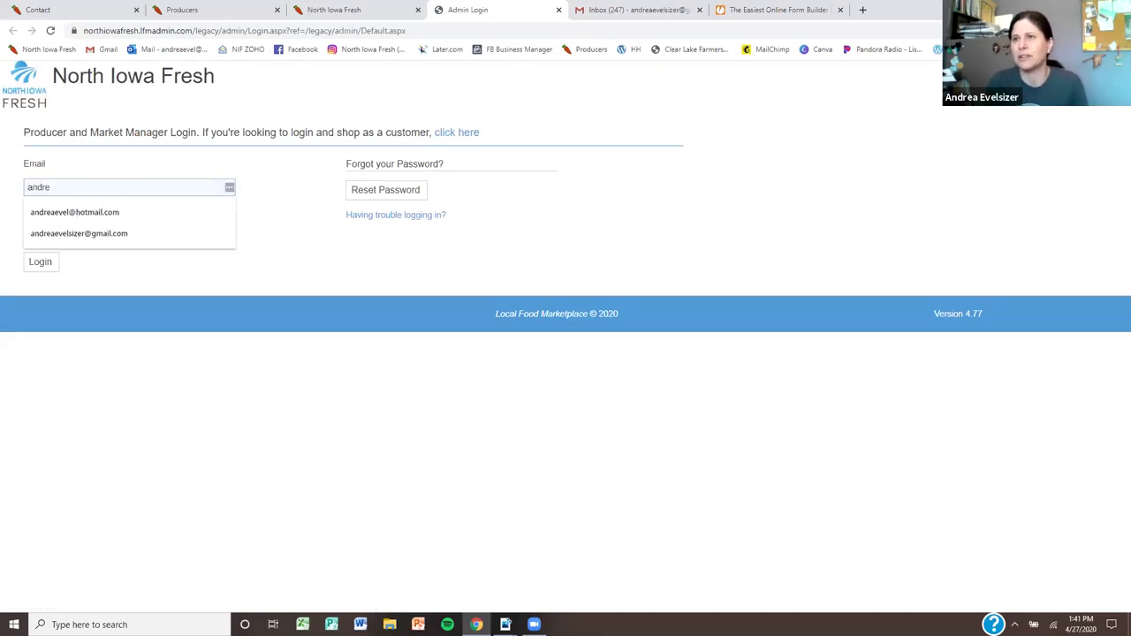
pyautogui.click(75, 212)
pyautogui.click(133, 236)
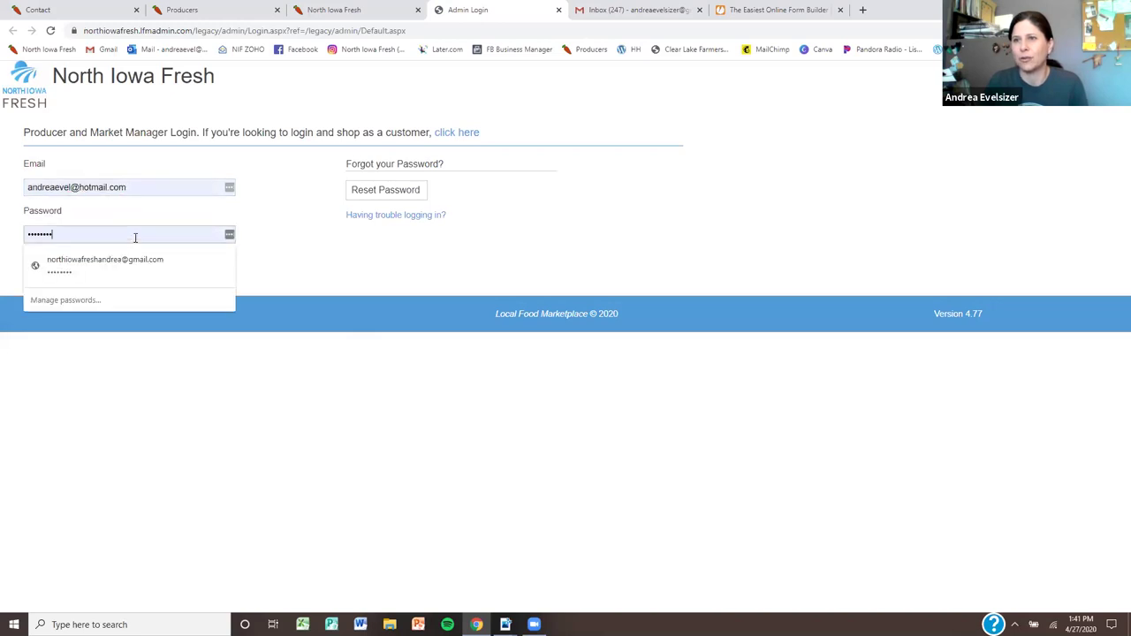
pyautogui.hotkey('ctrl', 'a')
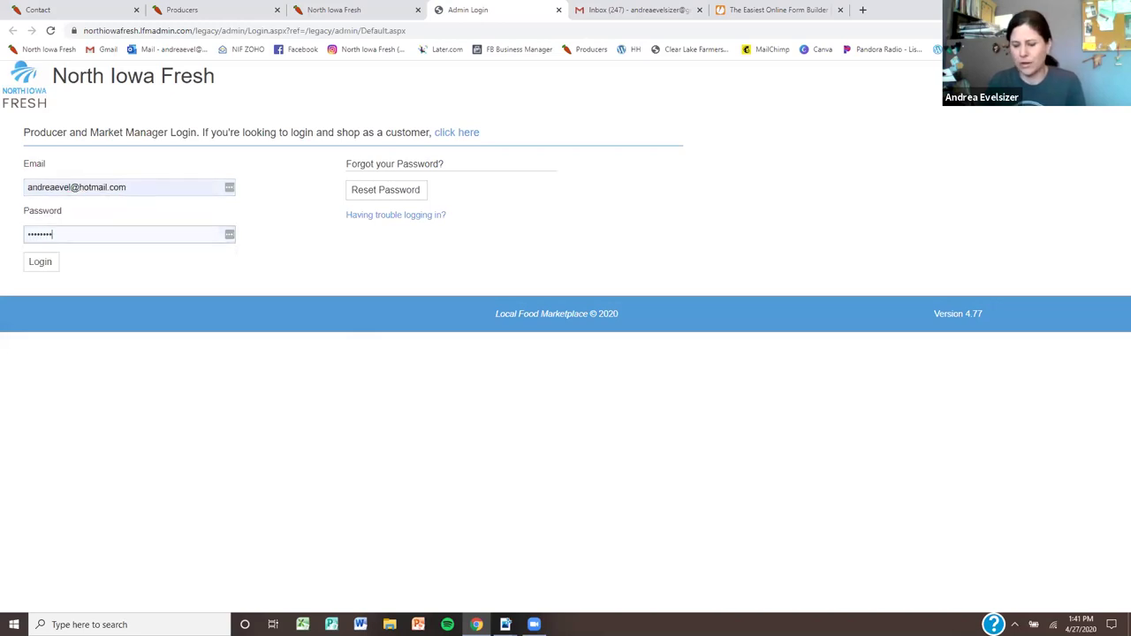
# Finish entering the password, log in, and open the producer's Settings contact details
pyautogui.press('Return')
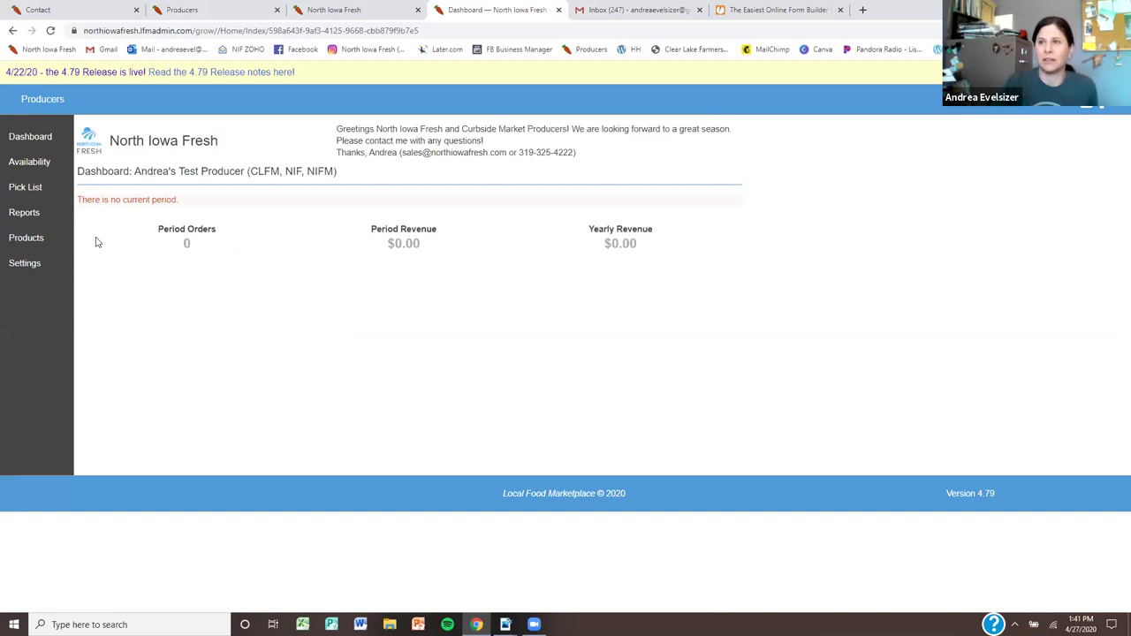
pyautogui.click(21, 265)
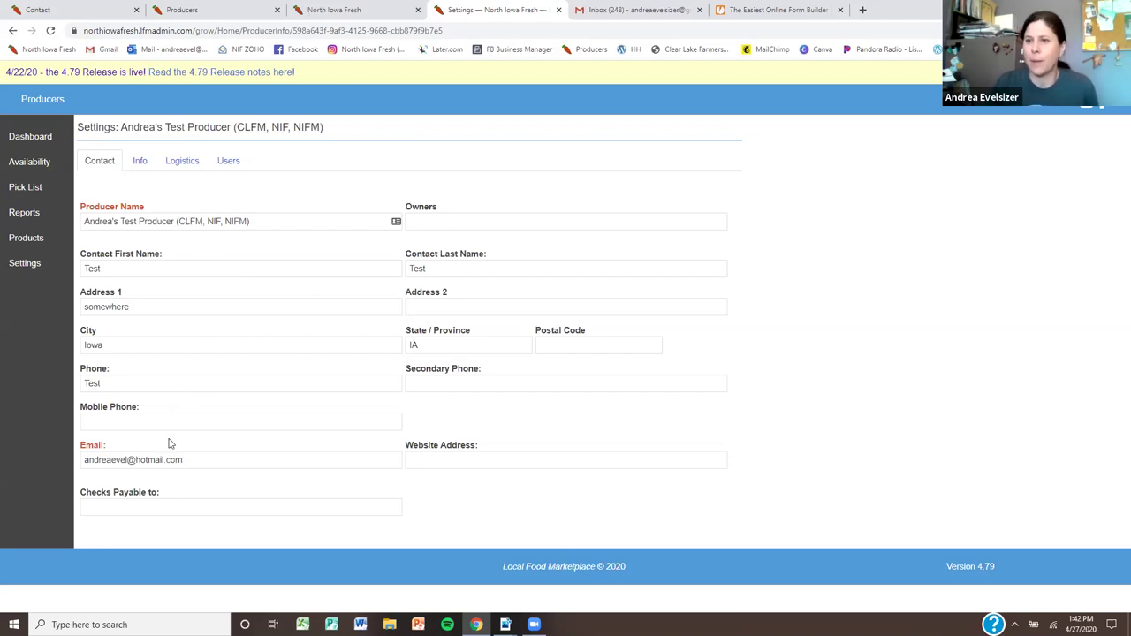
# Point out Checks Payable to, then show the Info tab with Farm Description and Practices reading Test
pyautogui.click(170, 506)
pyautogui.click(244, 362)
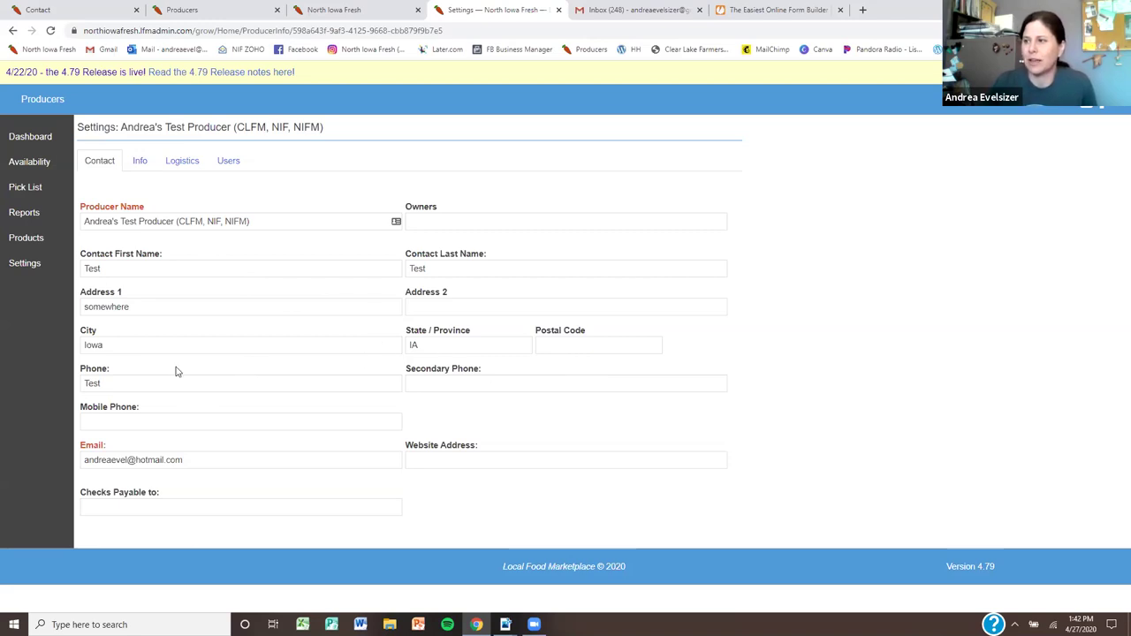
pyautogui.click(141, 162)
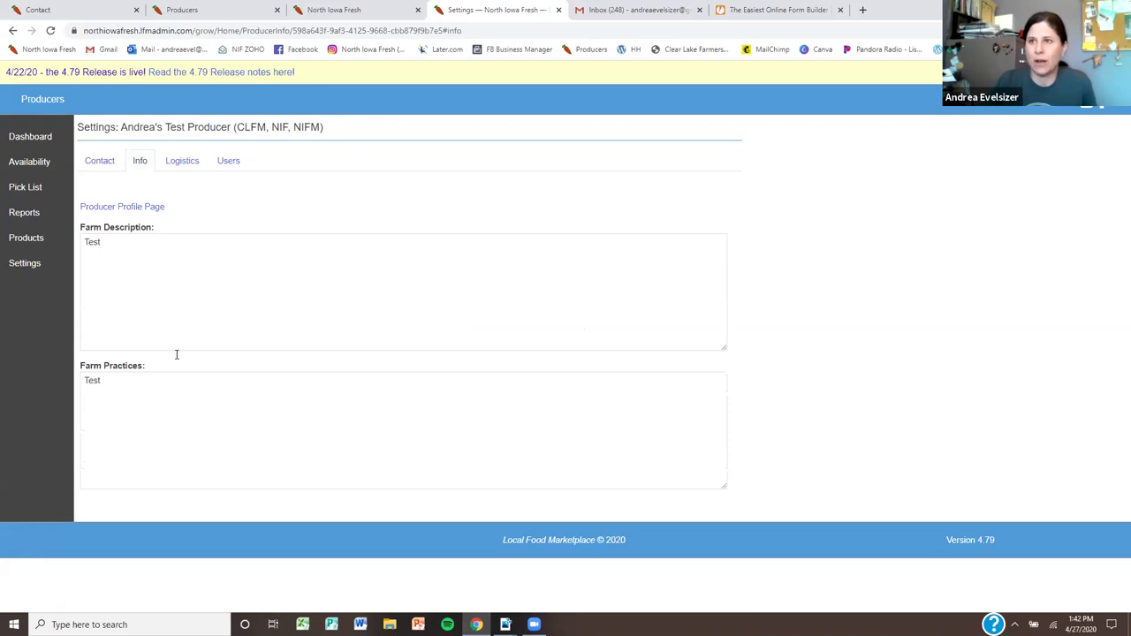
pyautogui.click(192, 9)
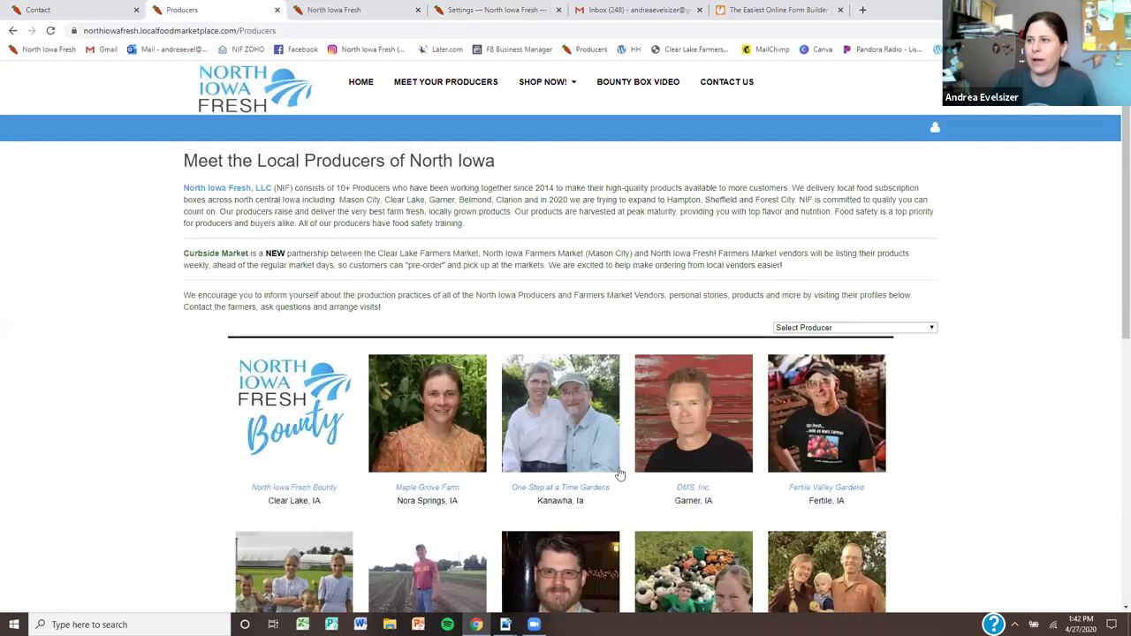
pyautogui.click(579, 491)
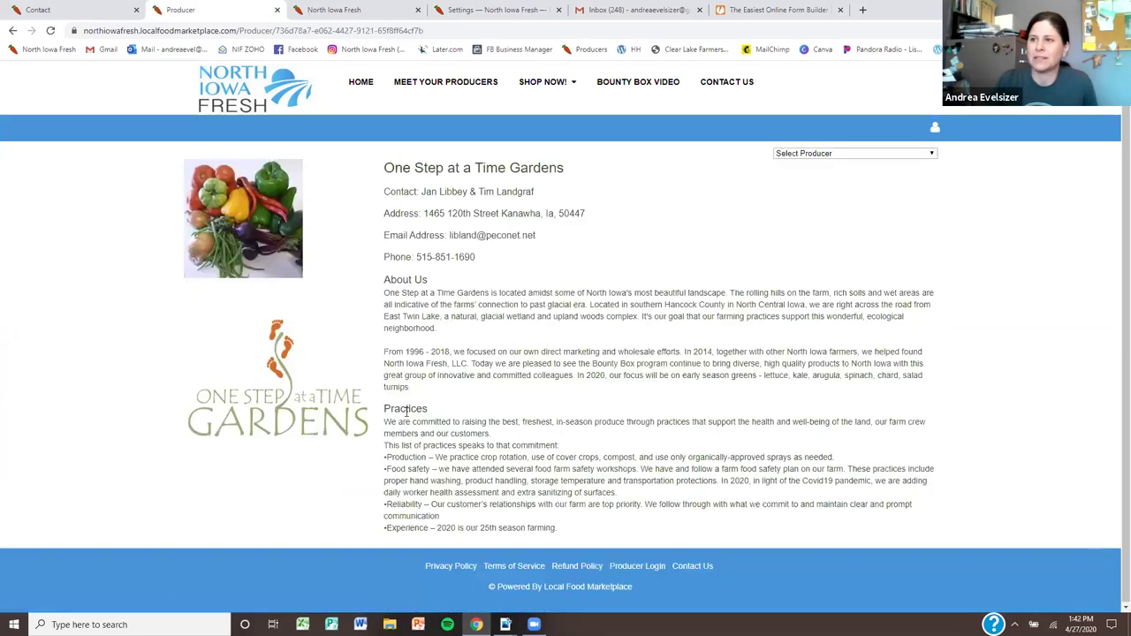
pyautogui.click(522, 11)
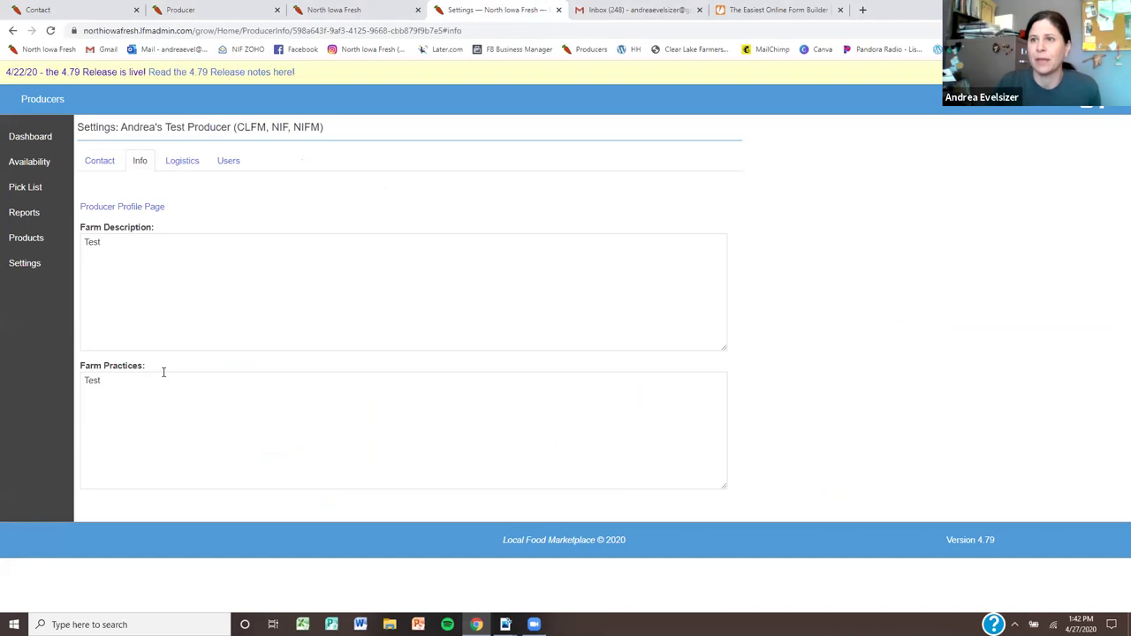
# Show the Logistics settings, delivering to Furleigh Farm with Summary pick tickets
pyautogui.click(158, 399)
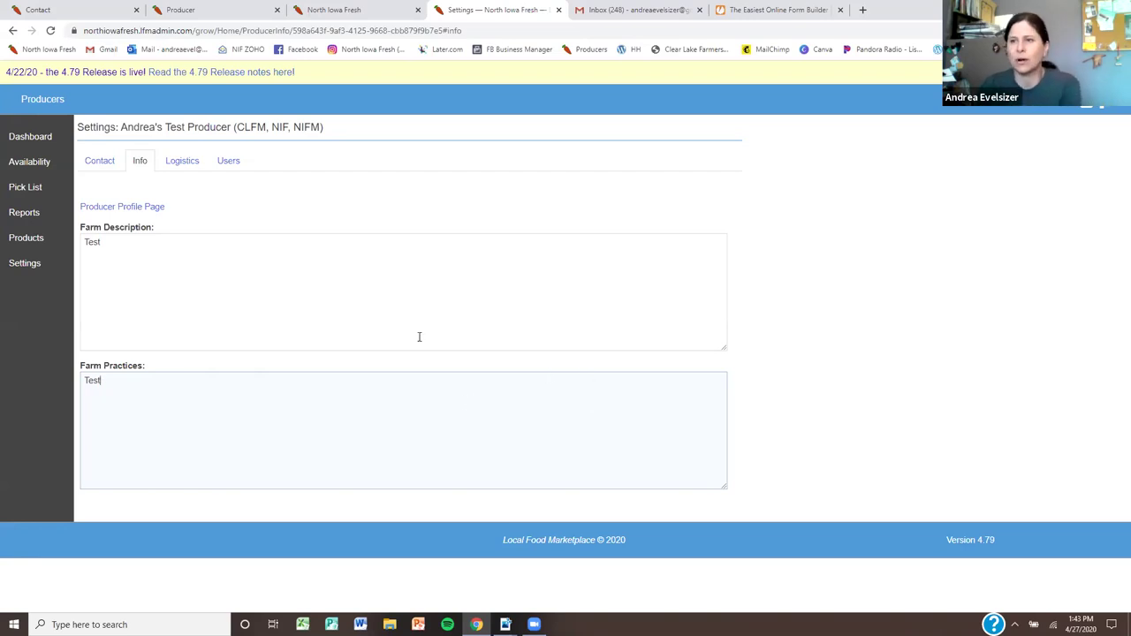
pyautogui.click(190, 162)
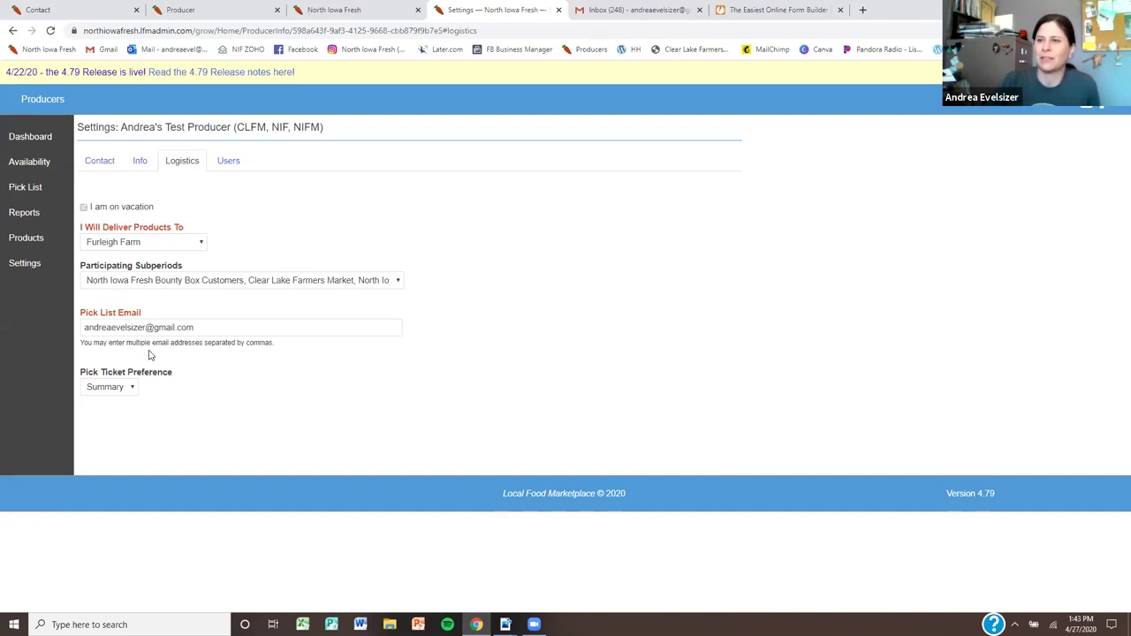
# Review the Pick List Email and Users tab, then start deleting Potato, Redskin - chemical free from Products
pyautogui.click(214, 325)
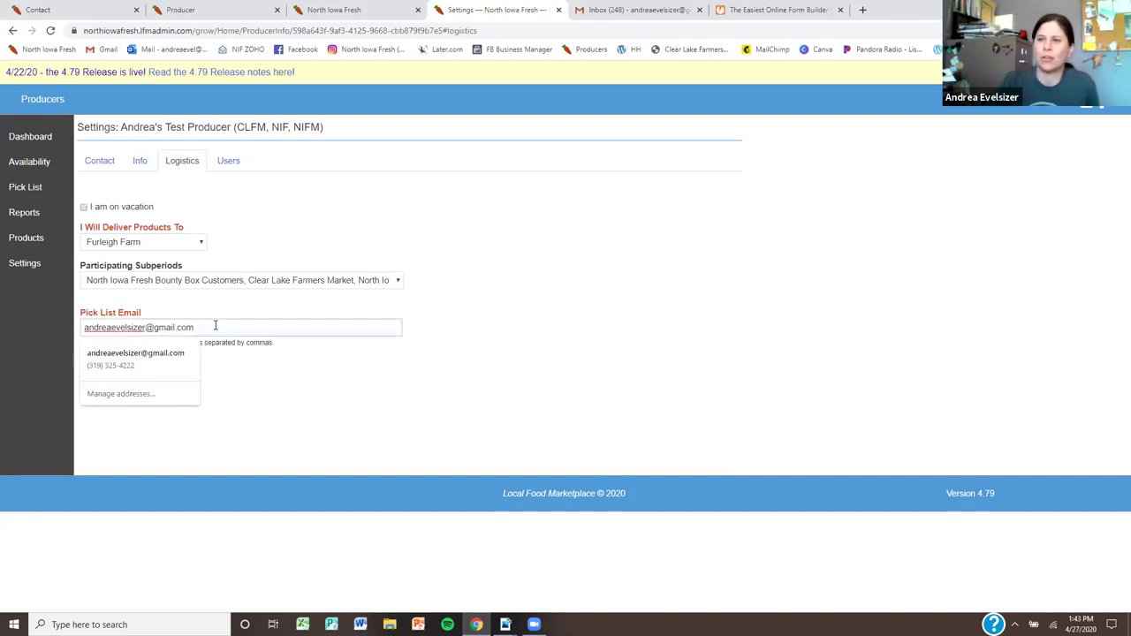
pyautogui.click(229, 168)
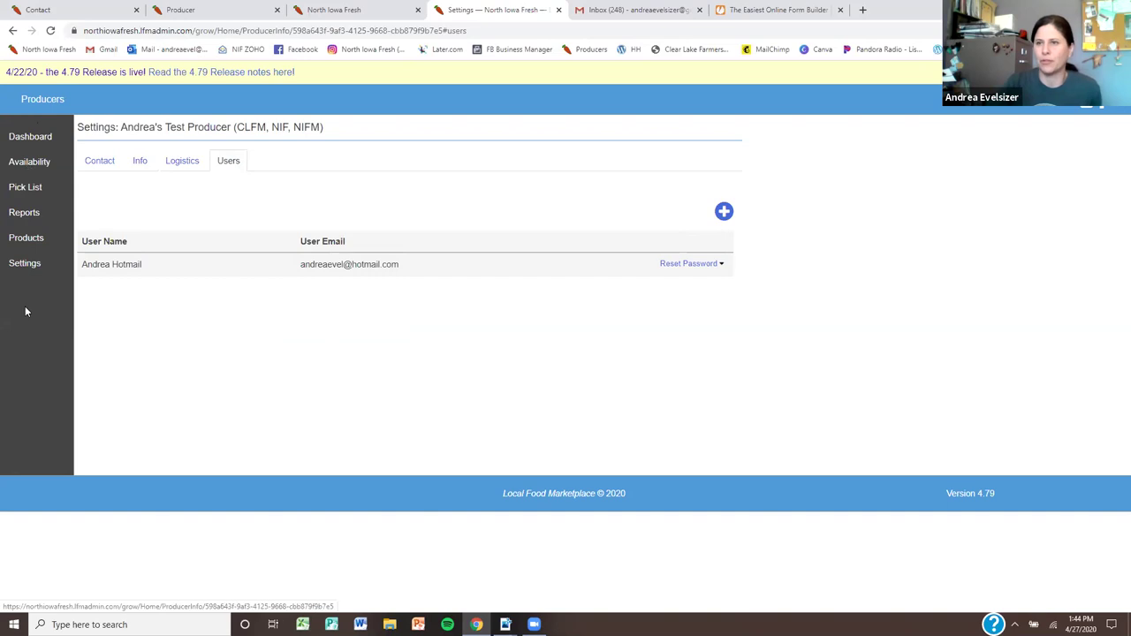
pyautogui.click(32, 241)
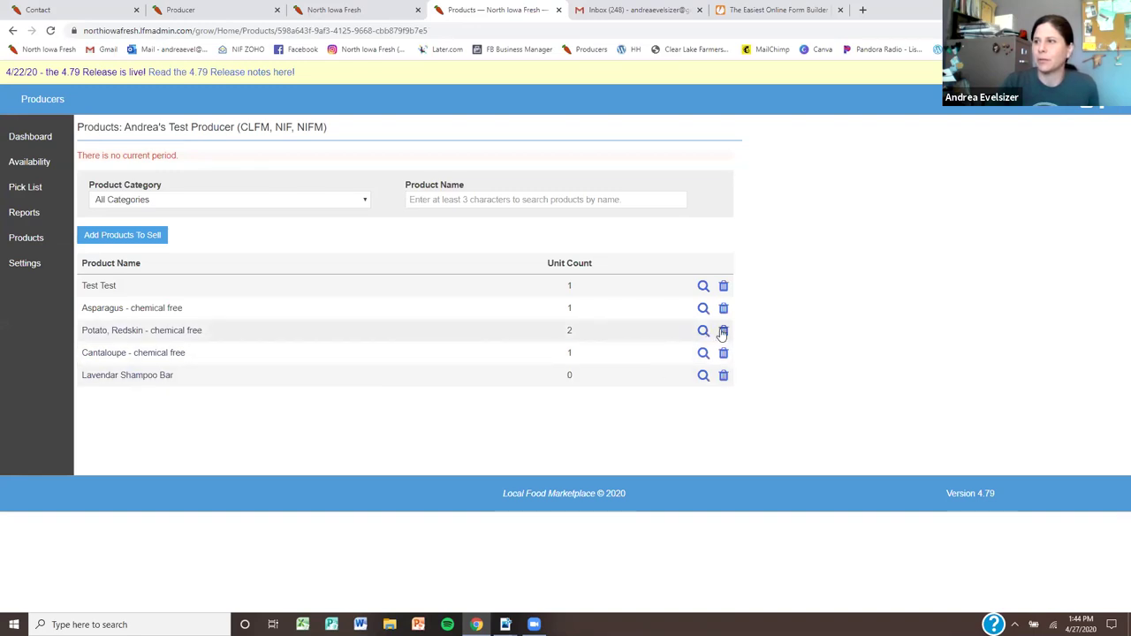
pyautogui.click(723, 330)
# Confirm removing the Redskin potato and open the Add Products To Sell catalogue
pyautogui.click(715, 168)
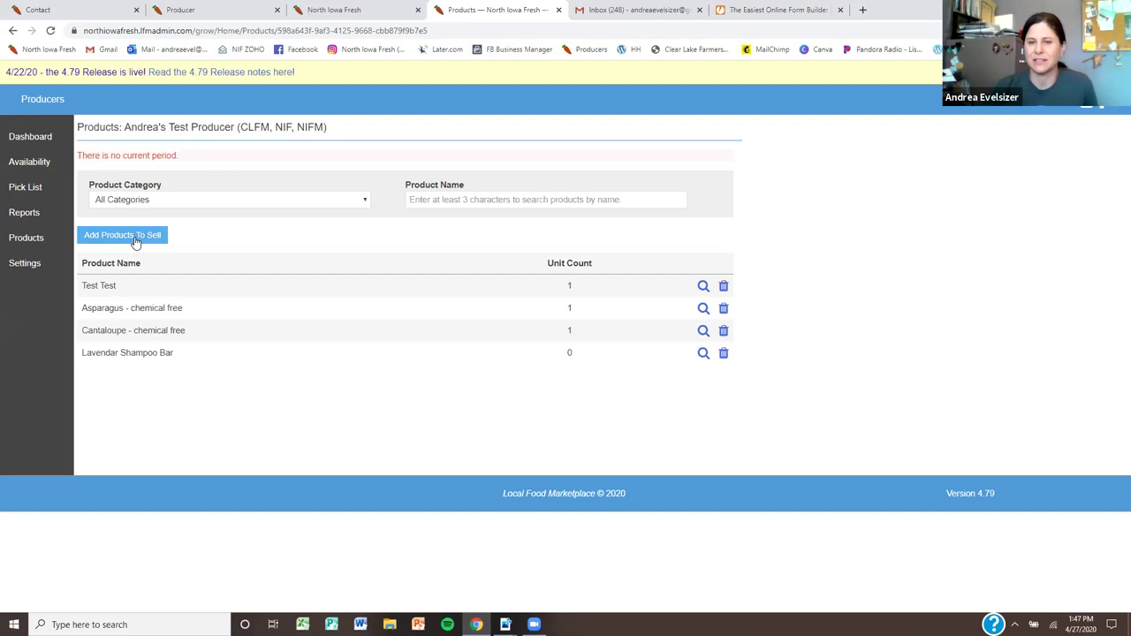
pyautogui.click(135, 240)
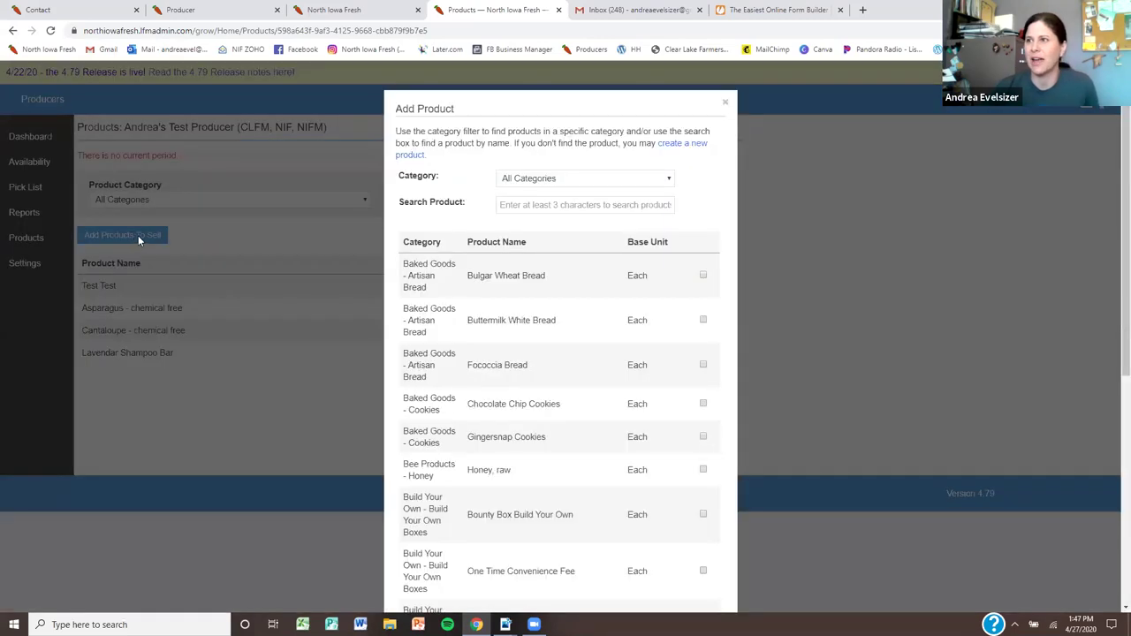
# Search the catalogue for 'potato,' and add Potato, Redskin and Potato, Sweet - chemical free
pyautogui.click(541, 201)
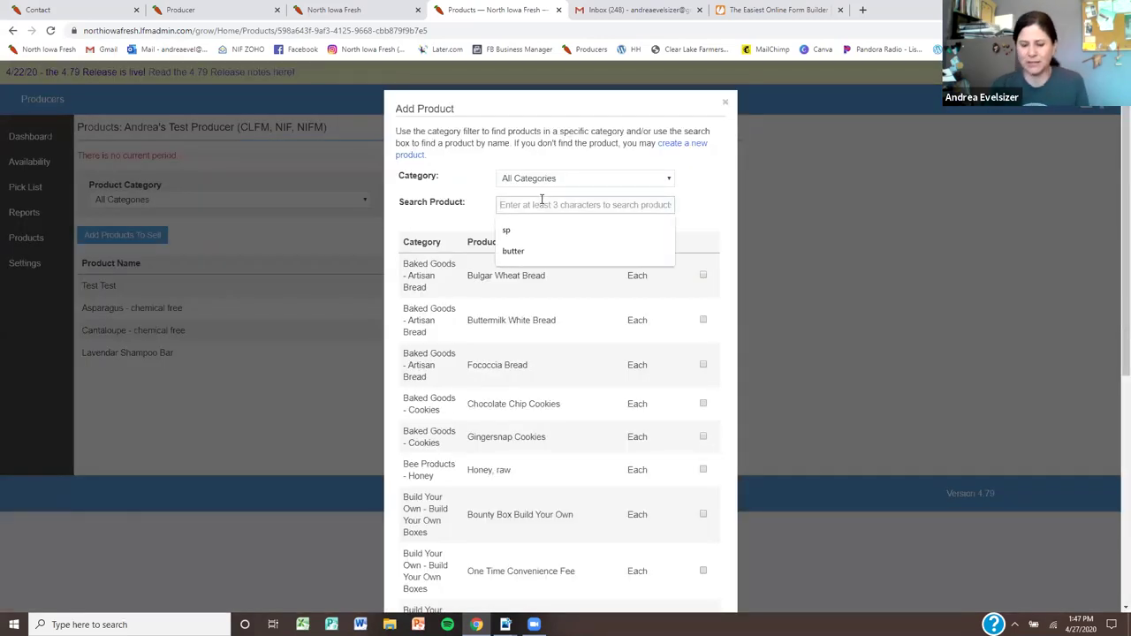
pyautogui.write('red skin')
pyautogui.press('BackSpace')
pyautogui.press('BackSpace')
pyautogui.press('BackSpace')
pyautogui.press('BackSpace')
pyautogui.press('BackSpace')
pyautogui.press('BackSpace')
pyautogui.press('BackSpace')
pyautogui.press('BackSpace')
pyautogui.write('pot')
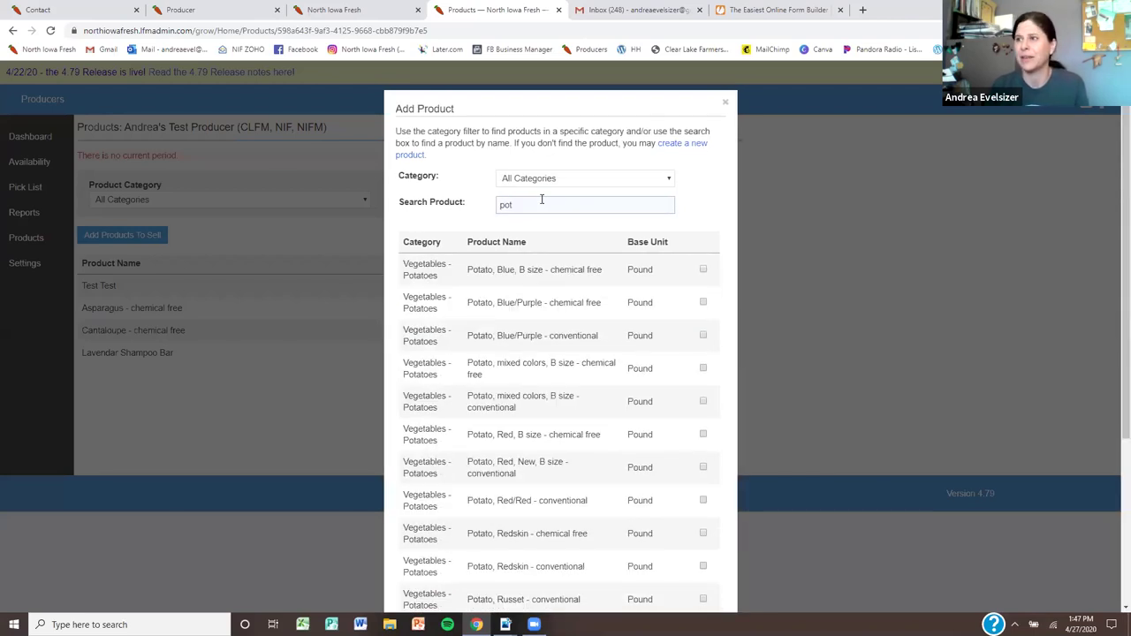
pyautogui.write('ato,')
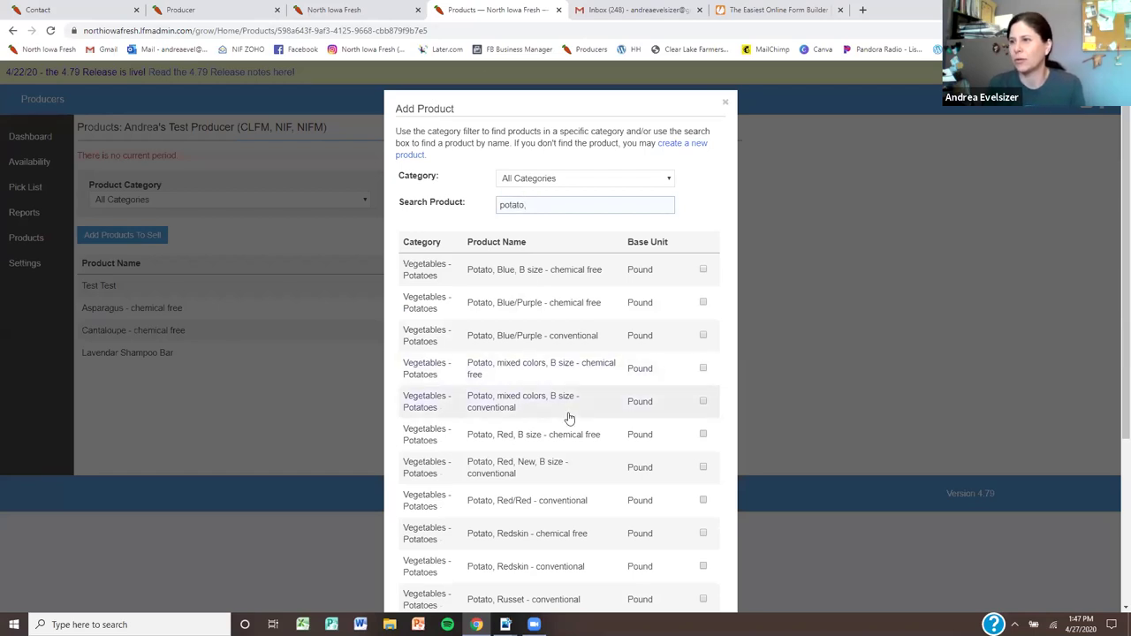
pyautogui.scroll(-1, 543, 494)
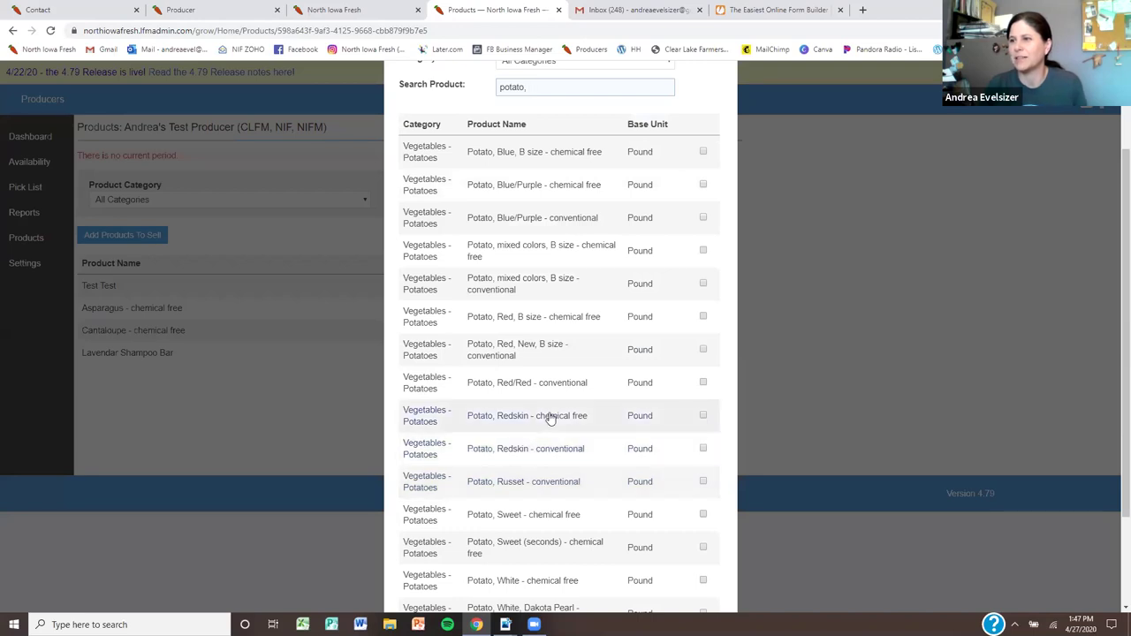
pyautogui.click(703, 417)
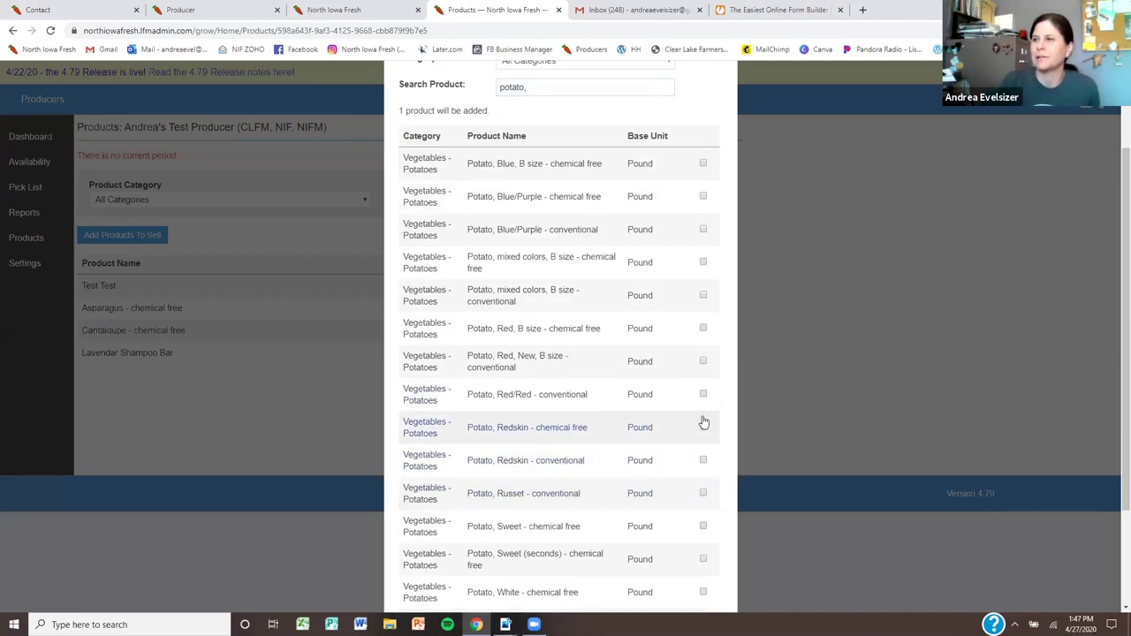
pyautogui.scroll(-2, 671, 459)
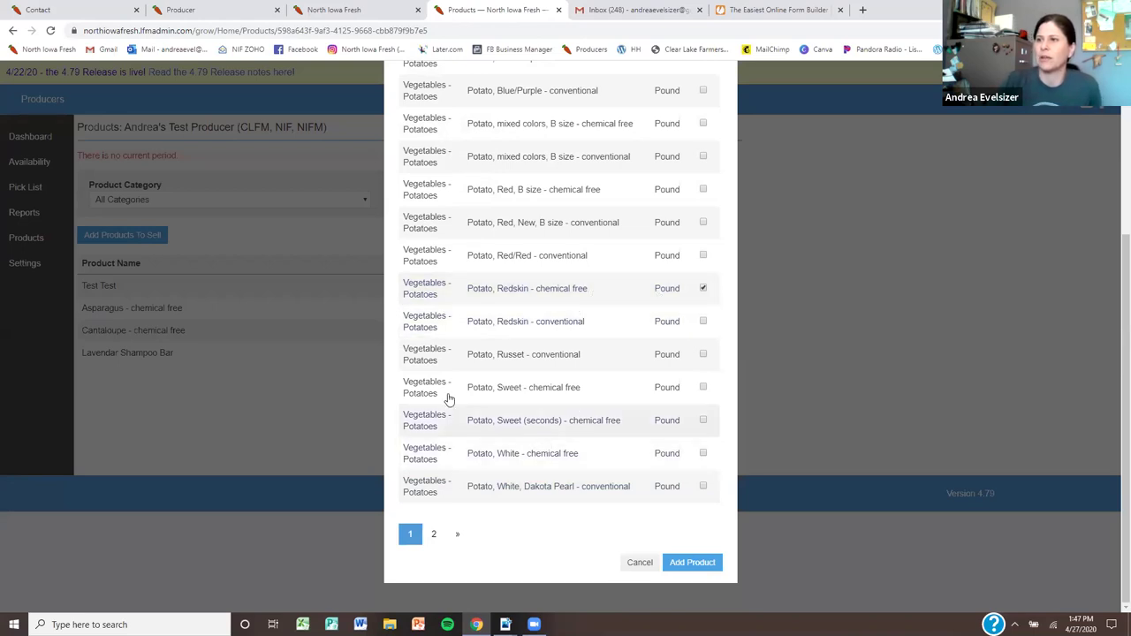
pyautogui.click(701, 390)
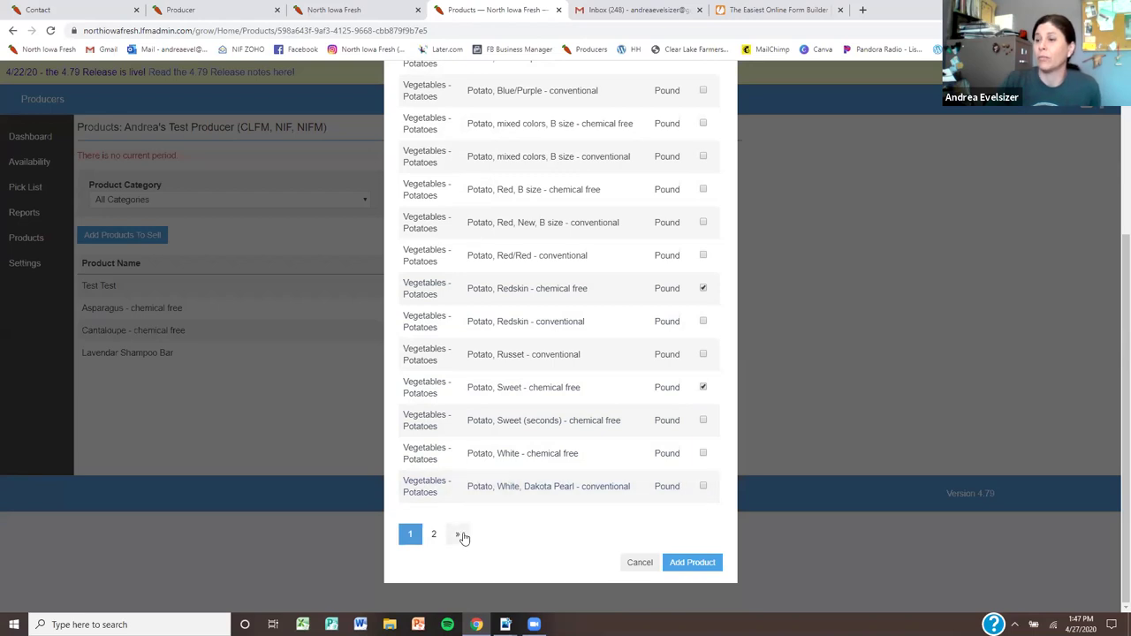
pyautogui.click(693, 569)
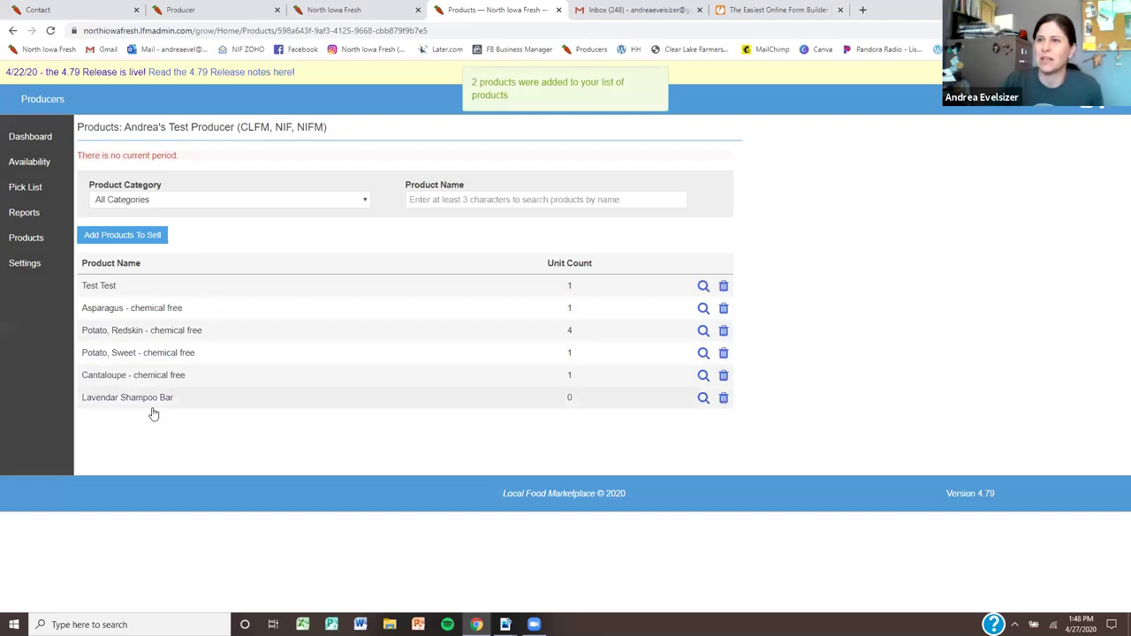
# Open Potato, Redskin - chemical free for editing, keeping Pound as the base unit
pyautogui.click(155, 334)
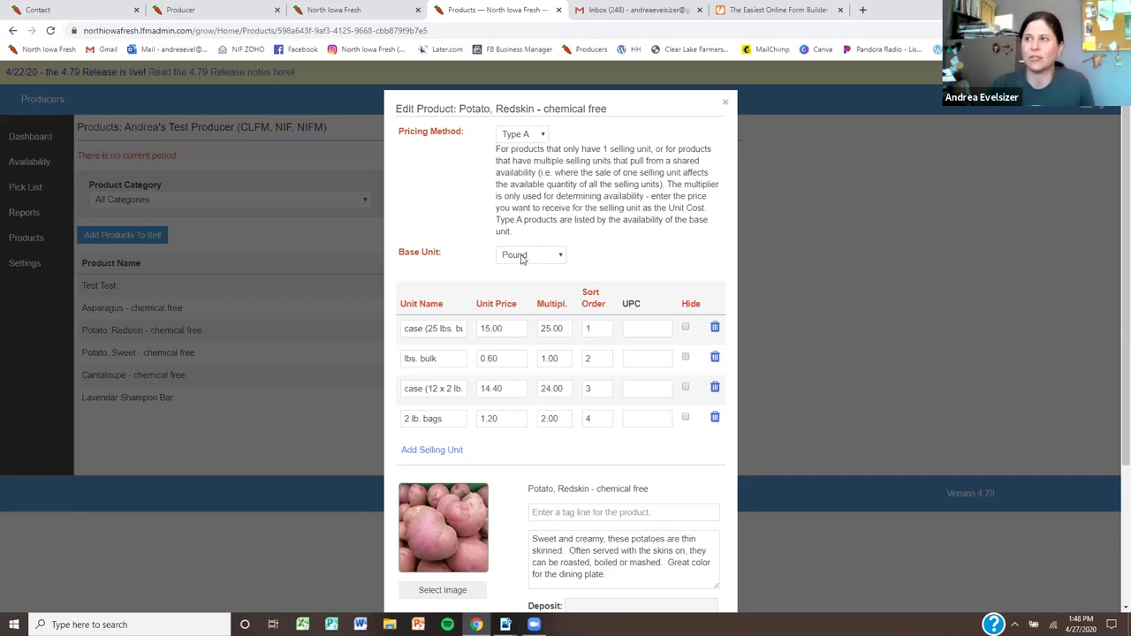
pyautogui.click(523, 259)
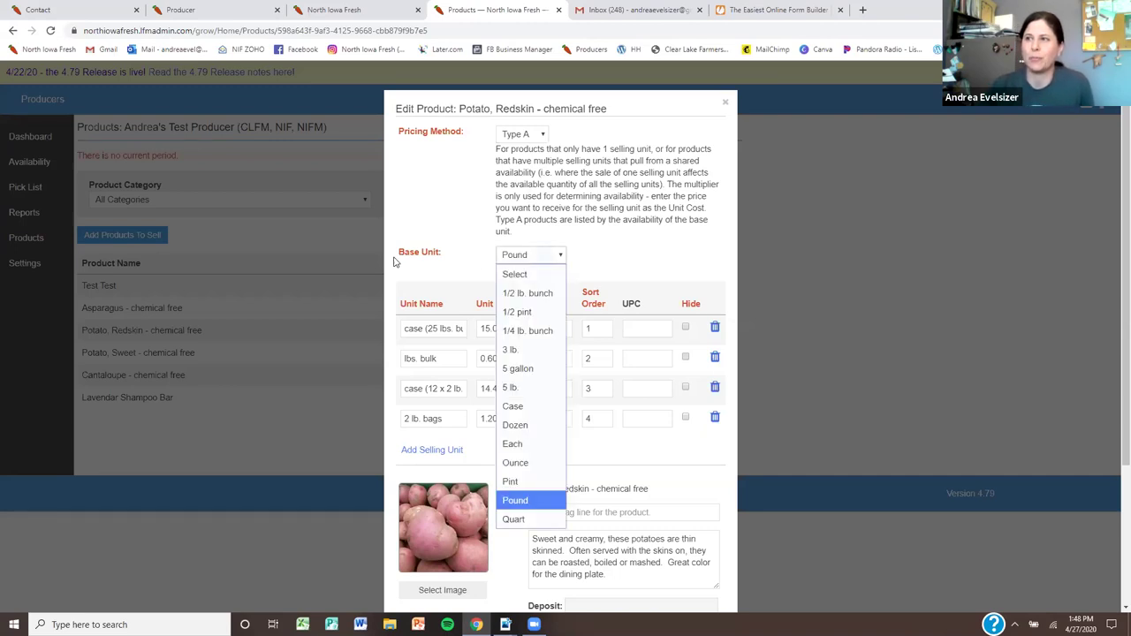
pyautogui.click(625, 268)
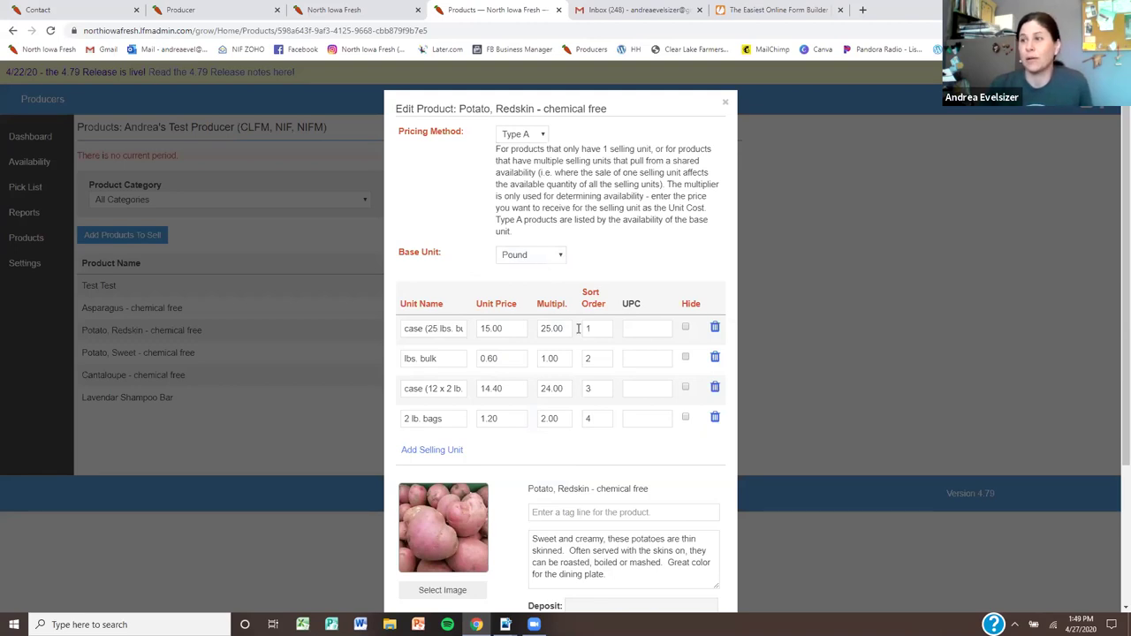
# Delete the case and lbs. bulk selling units, confirming each removal, leaving only 2 lb. bags
pyautogui.click(686, 329)
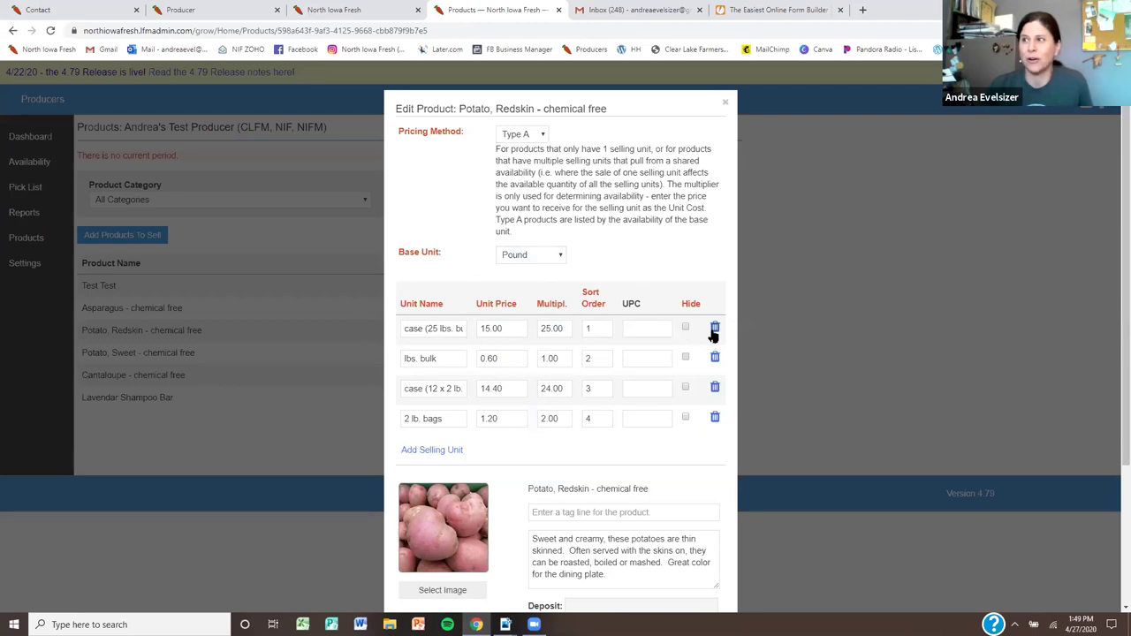
pyautogui.click(715, 329)
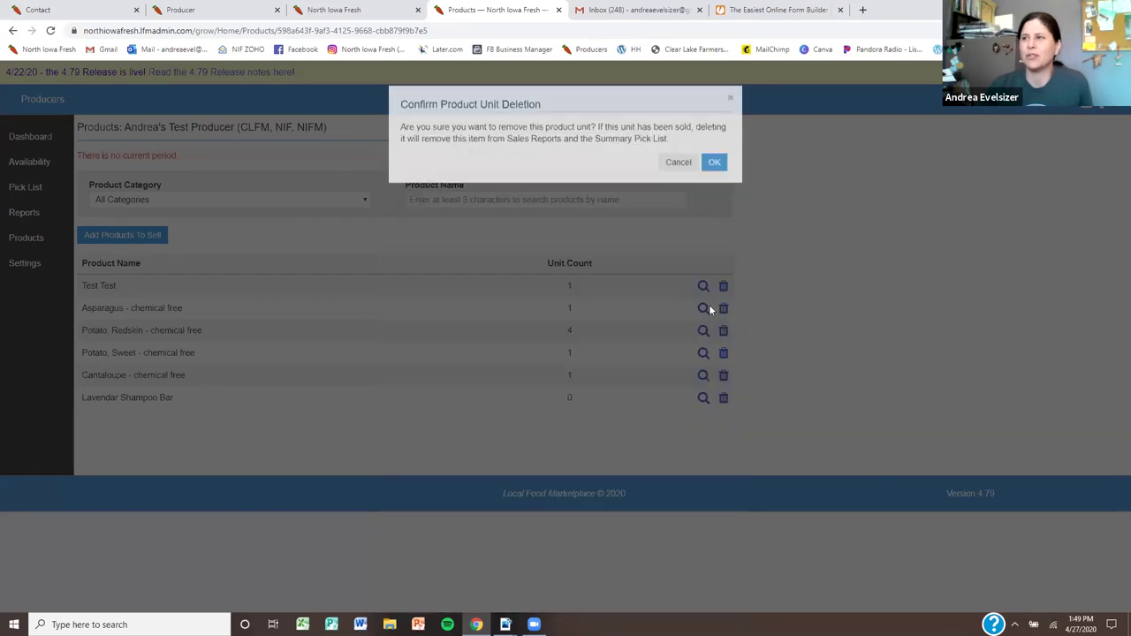
pyautogui.click(675, 168)
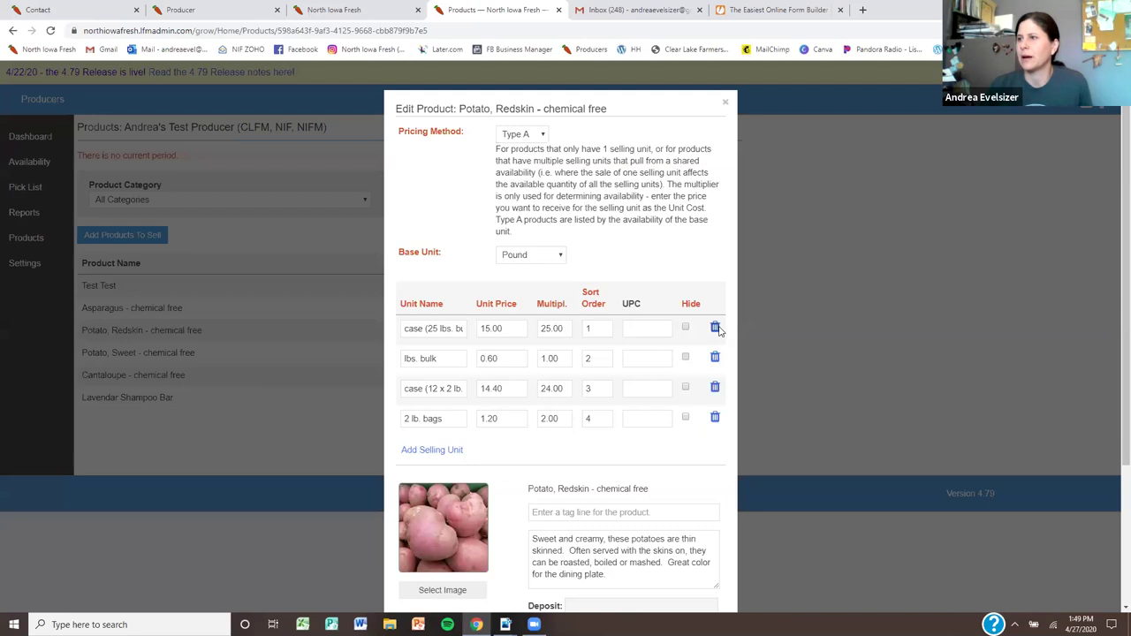
pyautogui.click(714, 327)
pyautogui.click(718, 169)
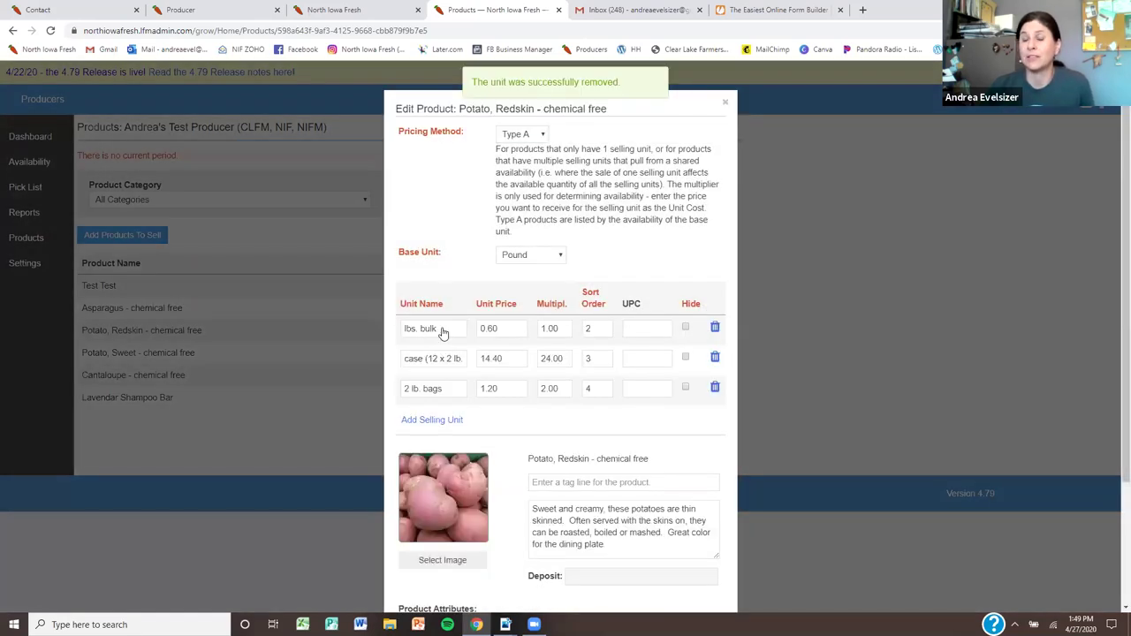
pyautogui.click(715, 327)
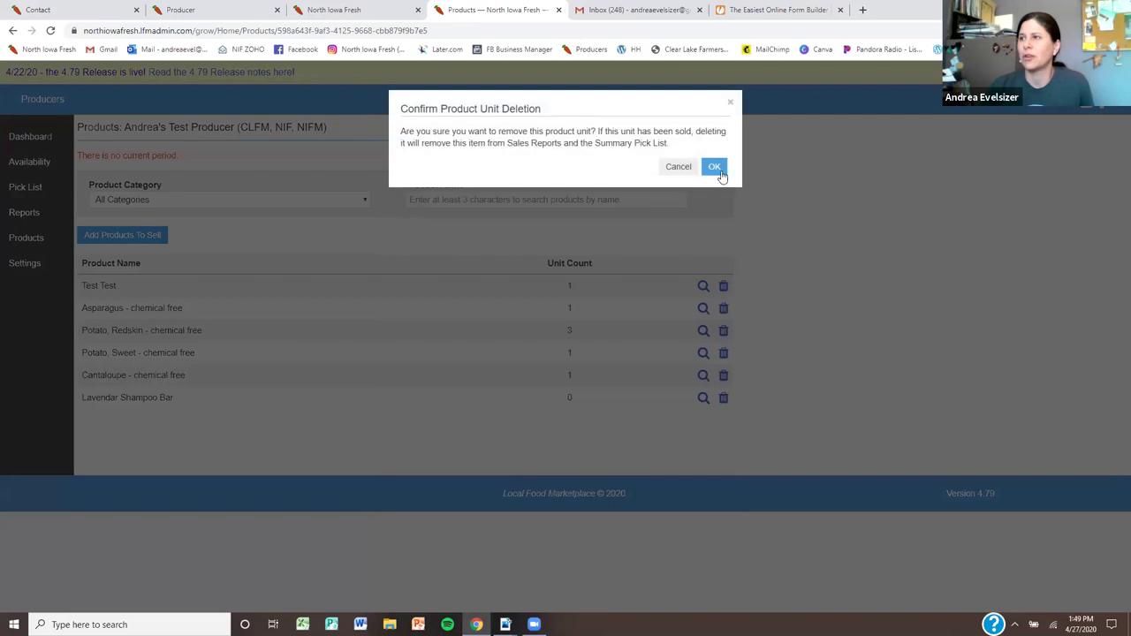
pyautogui.click(715, 167)
pyautogui.click(715, 327)
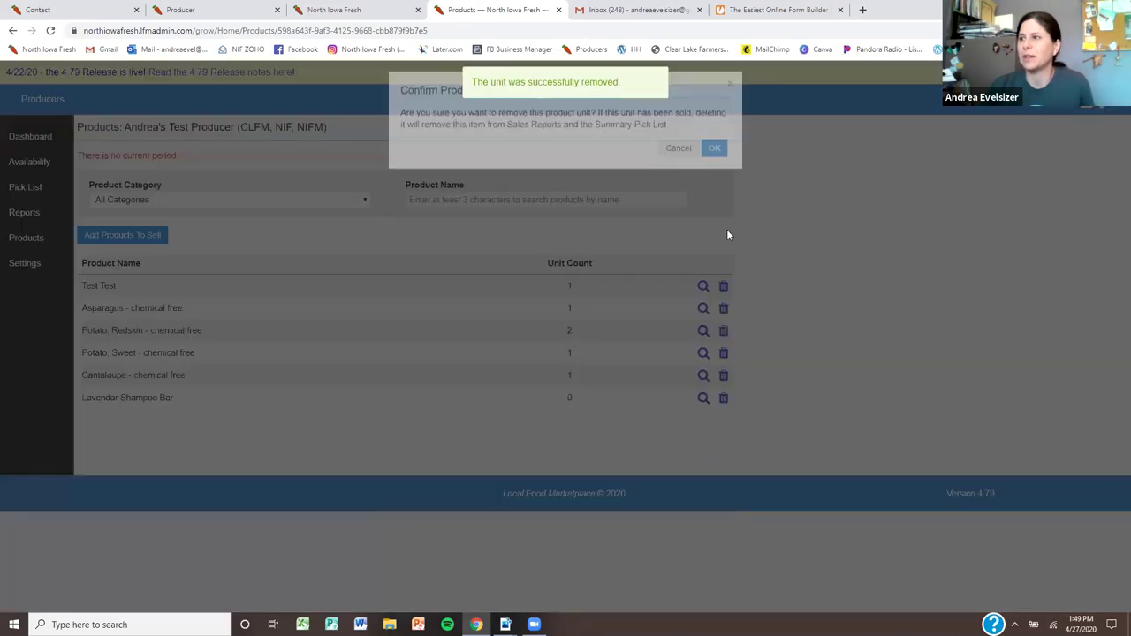
pyautogui.click(714, 169)
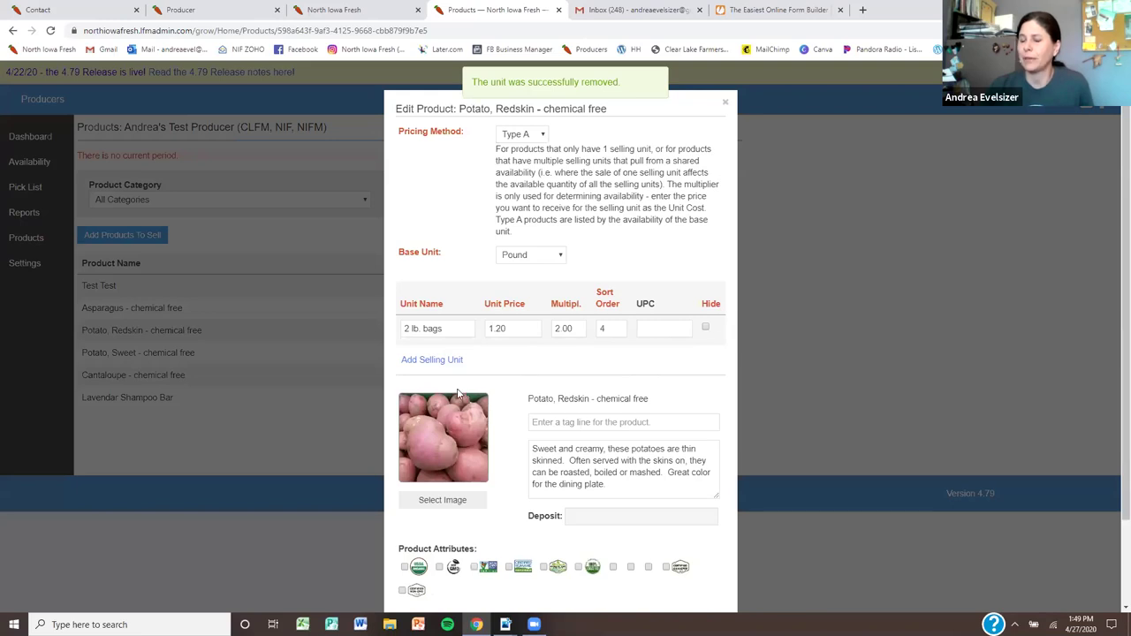
# Try Quart as the base unit, then close the editor, discarding the unsaved changes
pyautogui.click(542, 260)
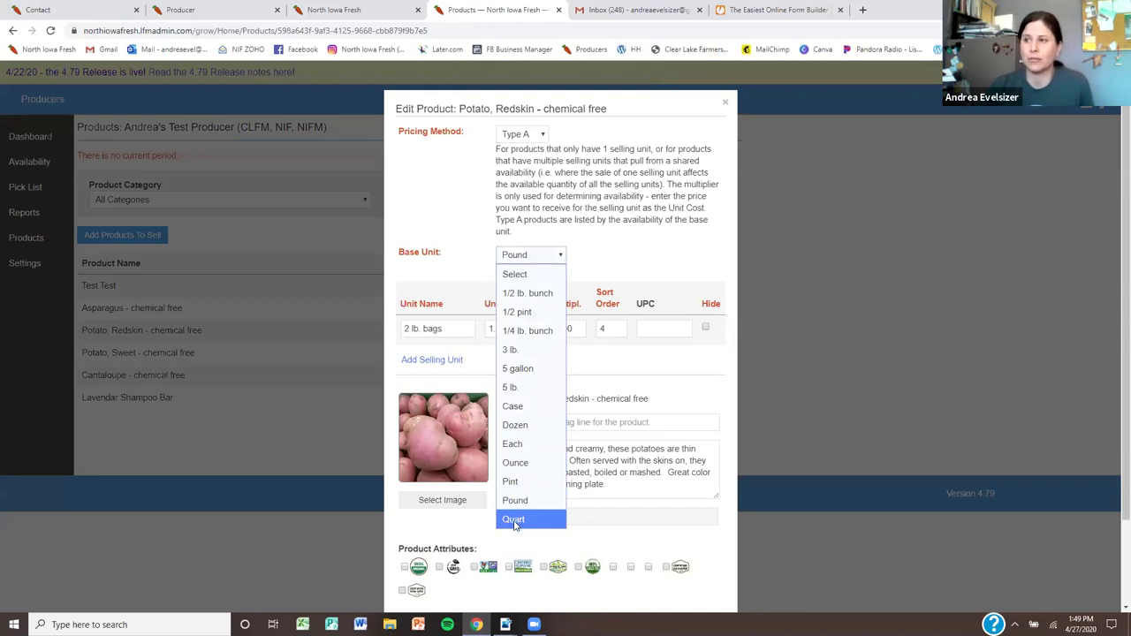
pyautogui.click(514, 521)
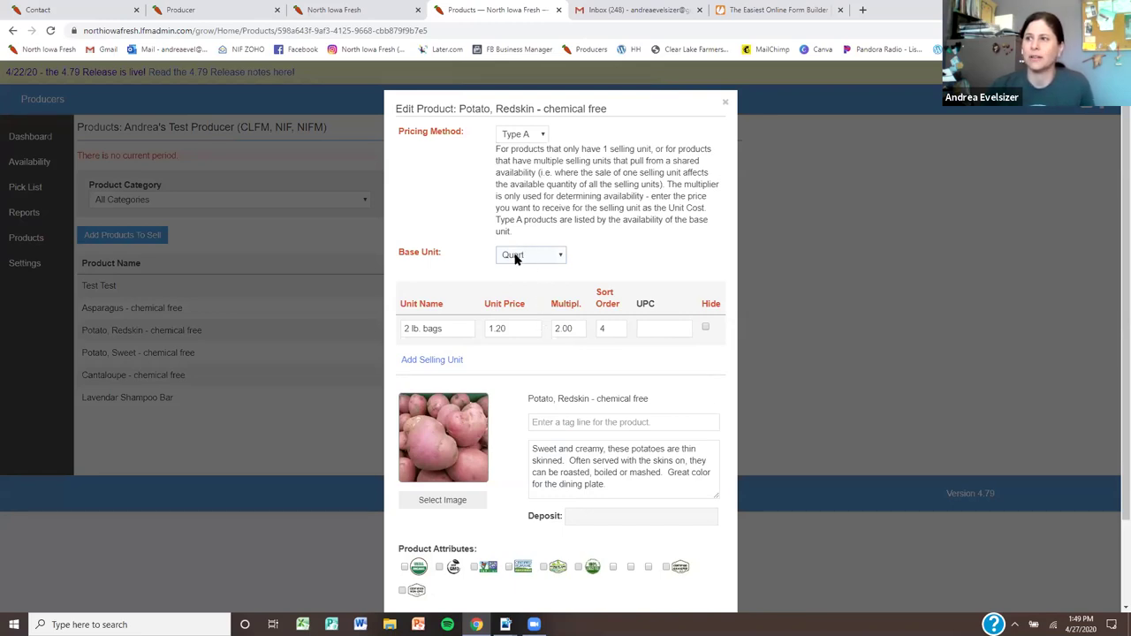
pyautogui.click(457, 329)
pyautogui.tripleClick(457, 329)
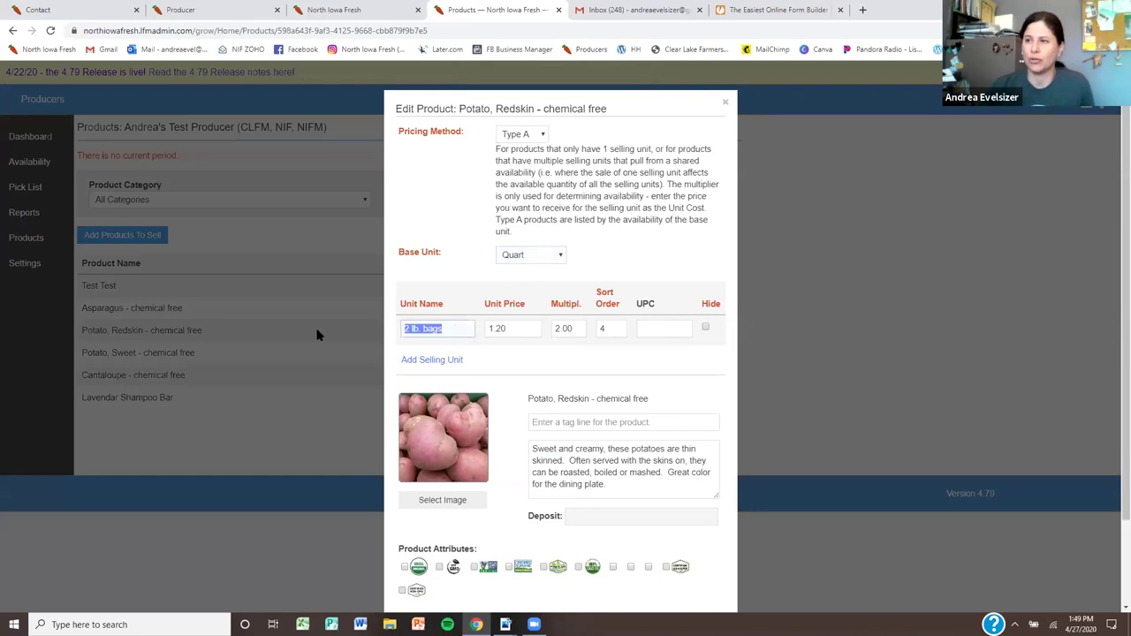
pyautogui.click(318, 331)
pyautogui.click(717, 144)
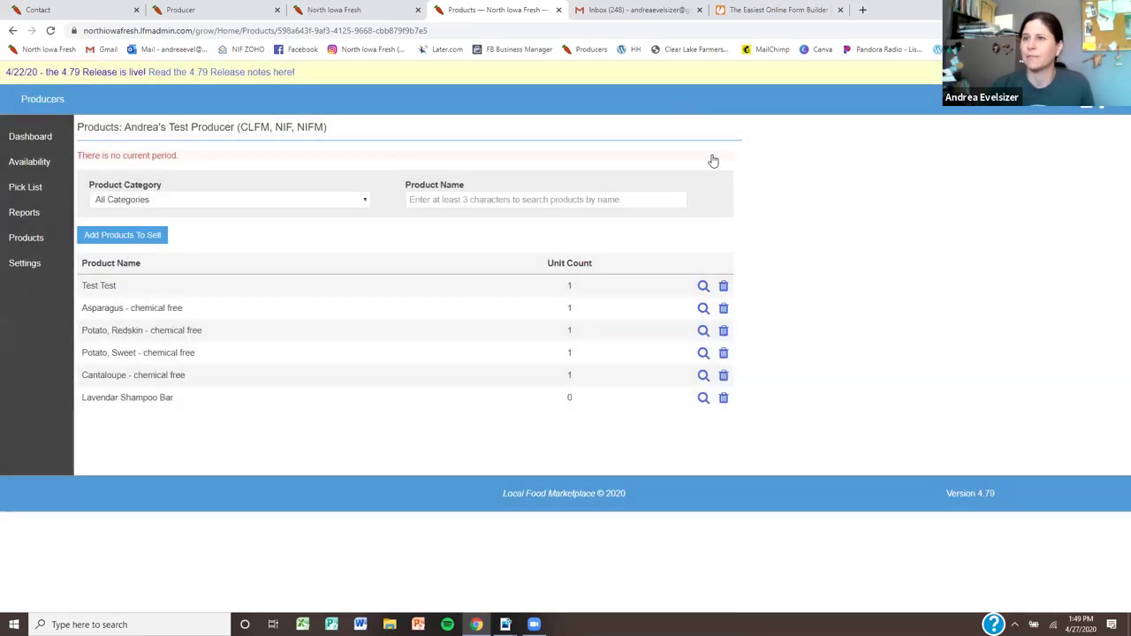
# Open the Redskin potato's details, check its base units, and close the editor
pyautogui.click(189, 330)
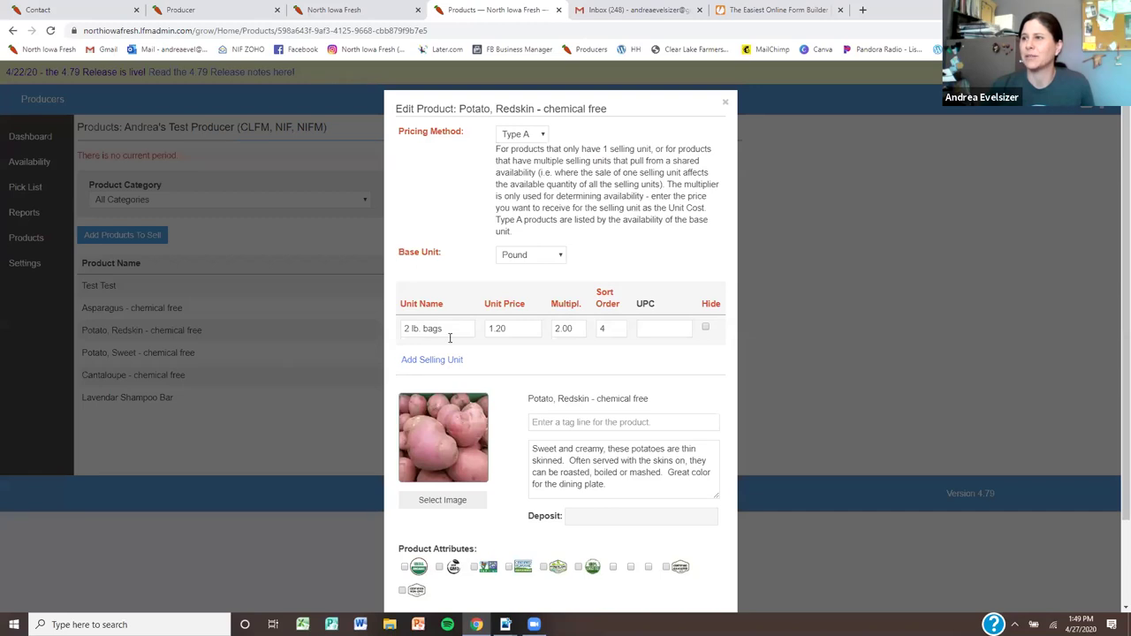
pyautogui.click(549, 256)
pyautogui.click(549, 256)
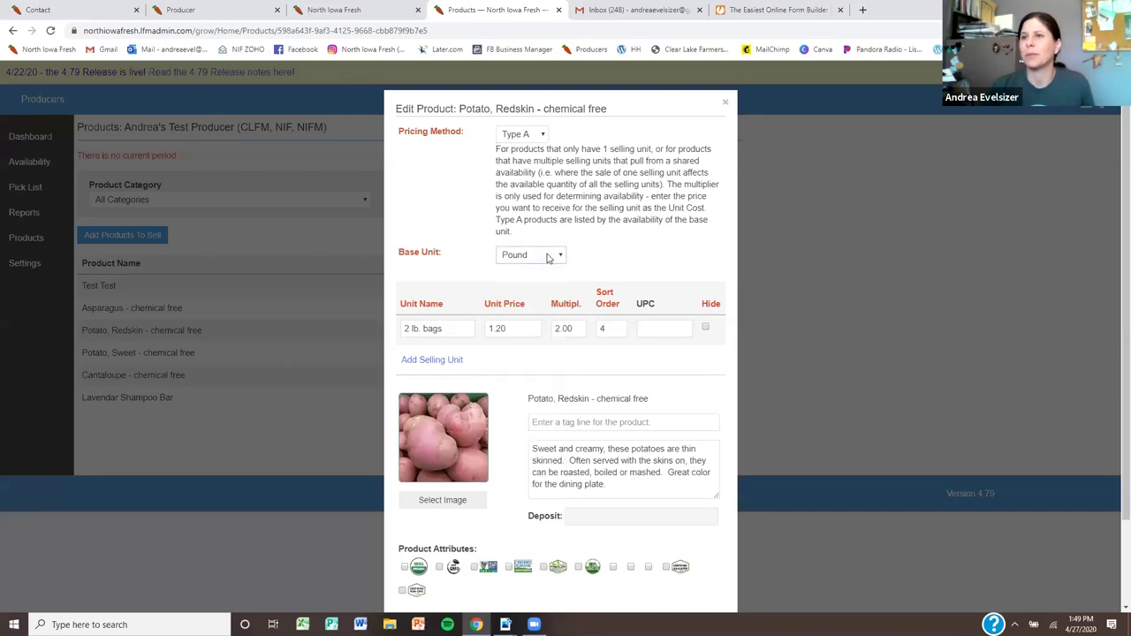
pyautogui.click(724, 106)
# Visit Availability and Settings, then reopen Potato, Redskin - chemical free from Products
pyautogui.click(36, 165)
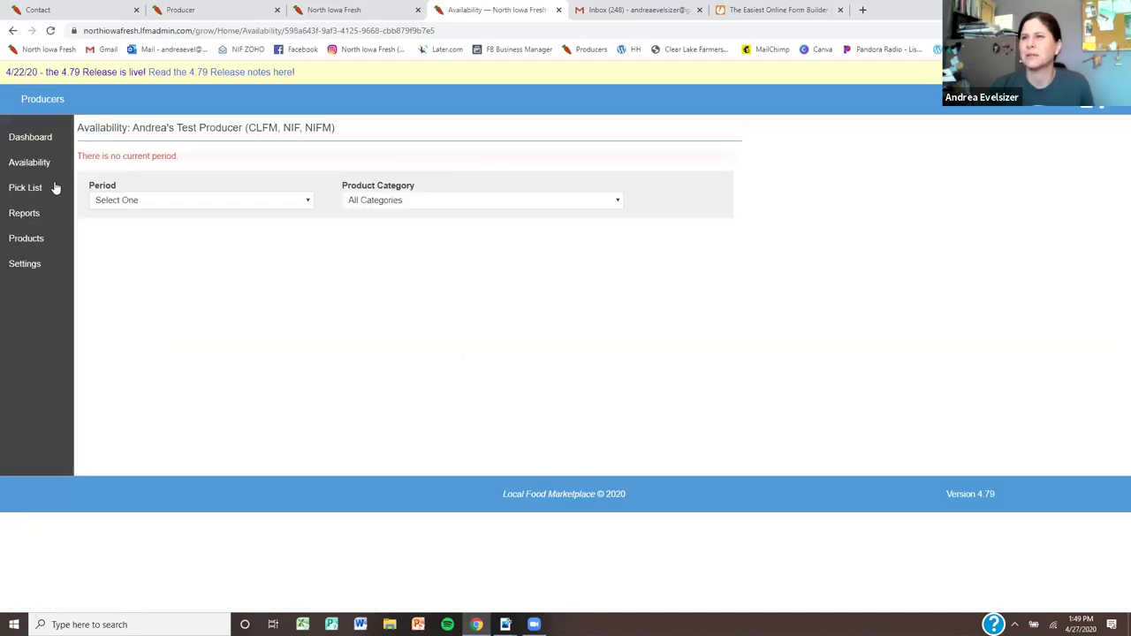
pyautogui.click(32, 264)
pyautogui.click(26, 238)
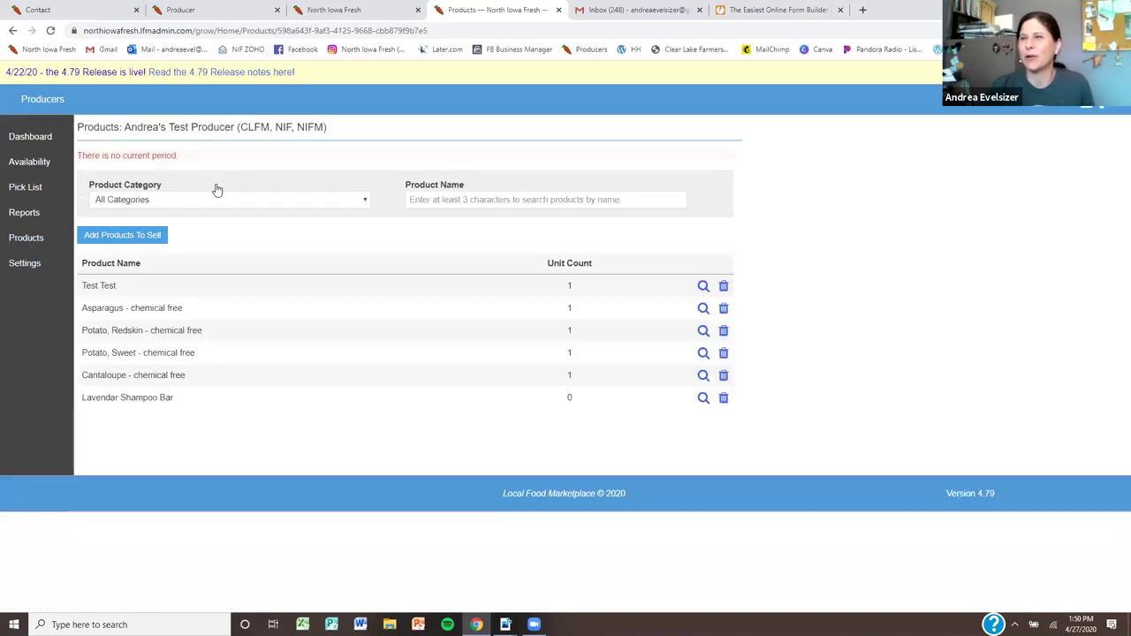
pyautogui.click(145, 330)
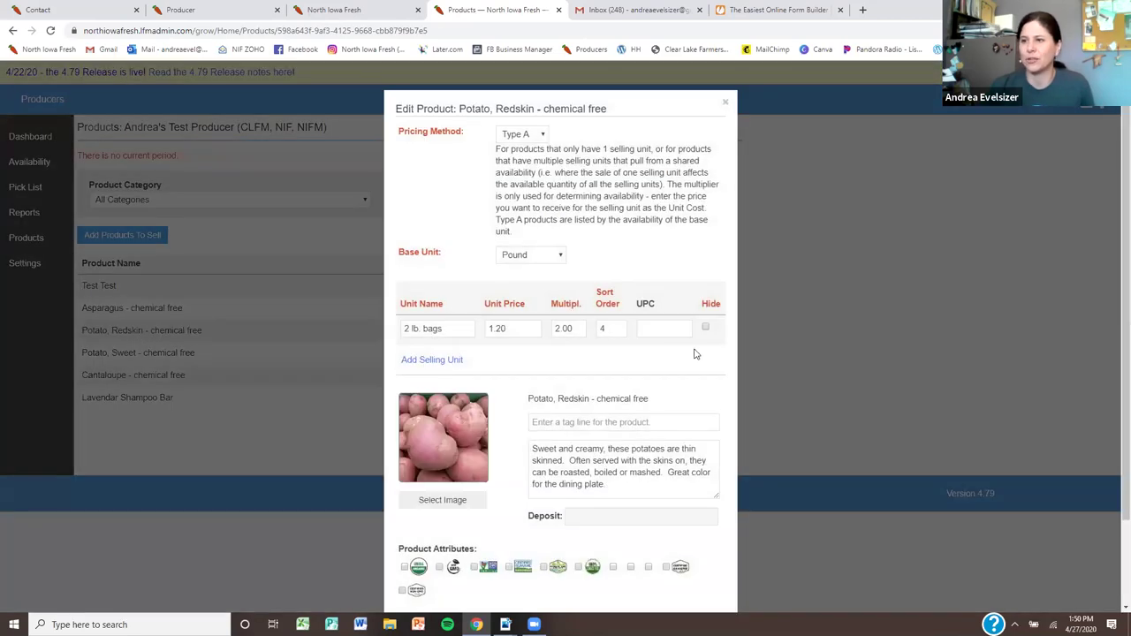
# Set the Redskin potato's base unit to Quart and save
pyautogui.click(540, 259)
pyautogui.click(535, 519)
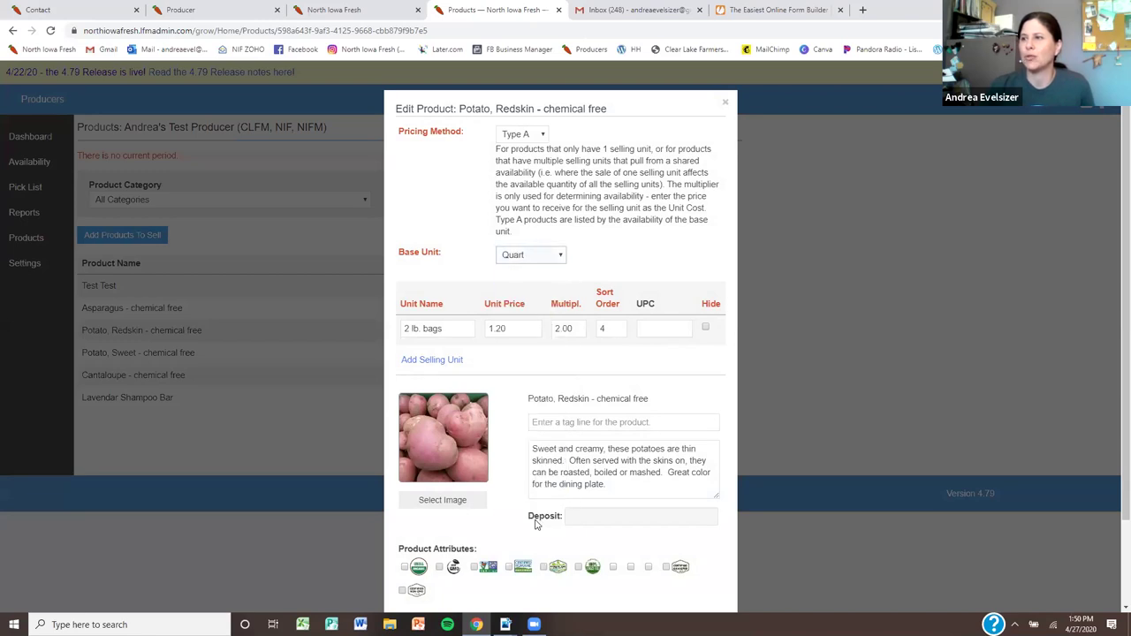
pyautogui.scroll(-2, 532, 521)
pyautogui.click(698, 563)
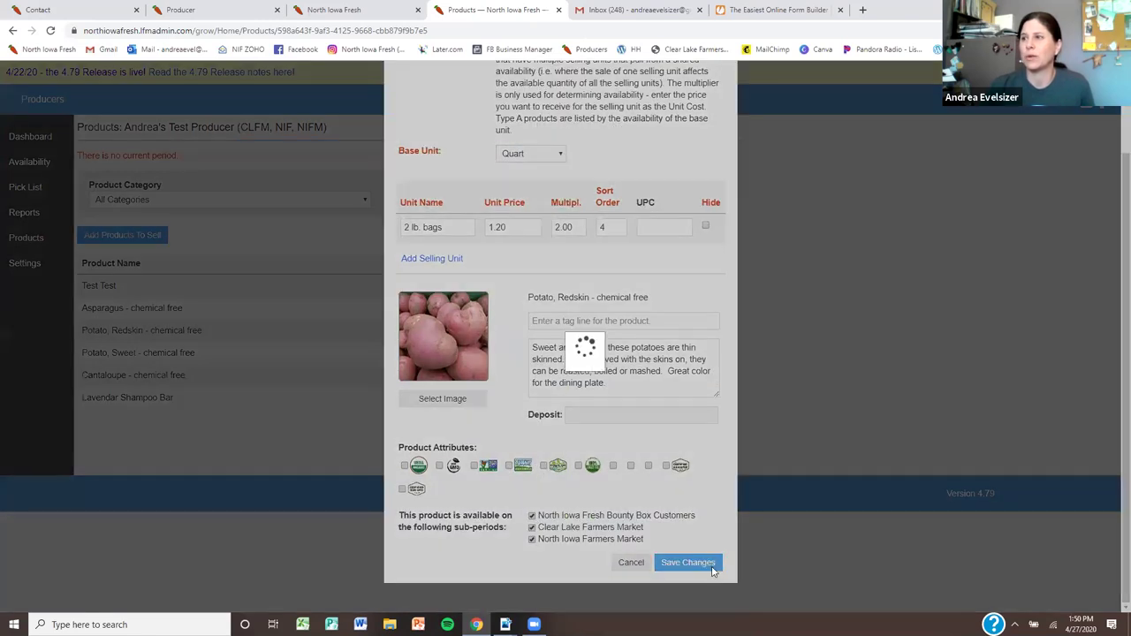
# Rename the 2 lb. bags selling unit to Per Quart and save
pyautogui.click(286, 332)
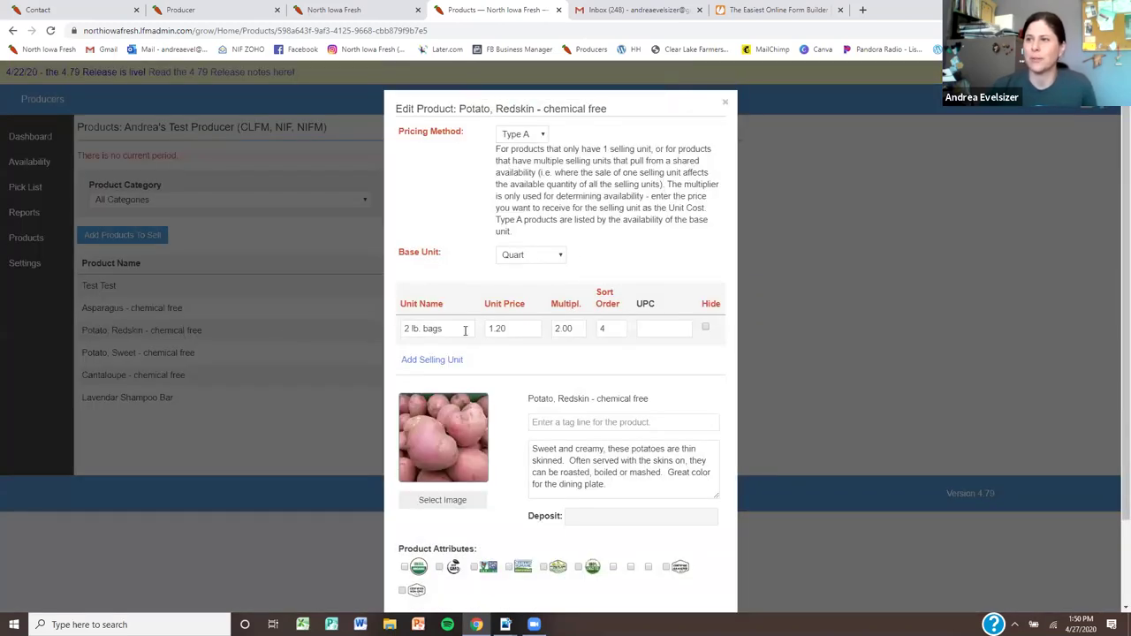
pyautogui.moveTo(450, 327); pyautogui.dragTo(397, 338)
pyautogui.write('Pew')
pyautogui.write(' Quart')
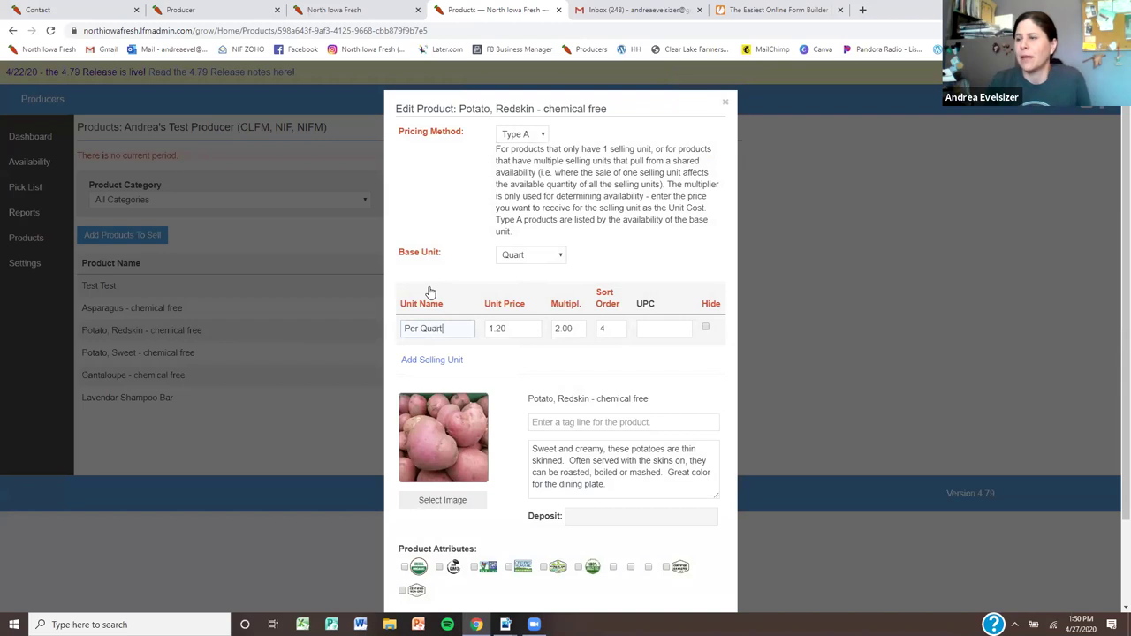
pyautogui.click(520, 334)
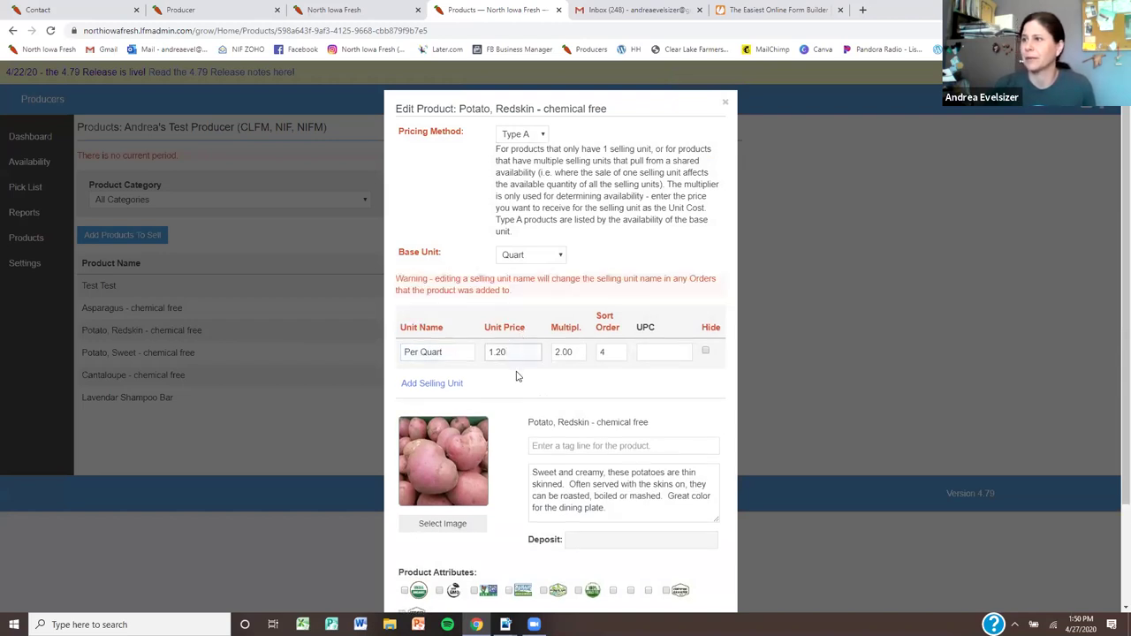
pyautogui.scroll(-3, 518, 374)
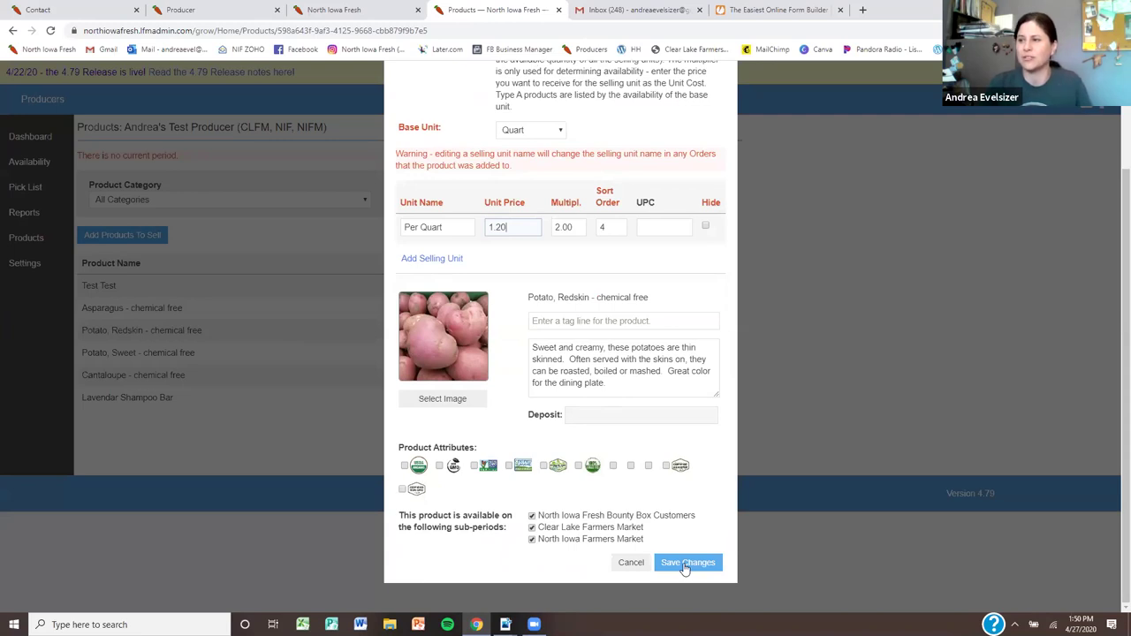
pyautogui.click(674, 569)
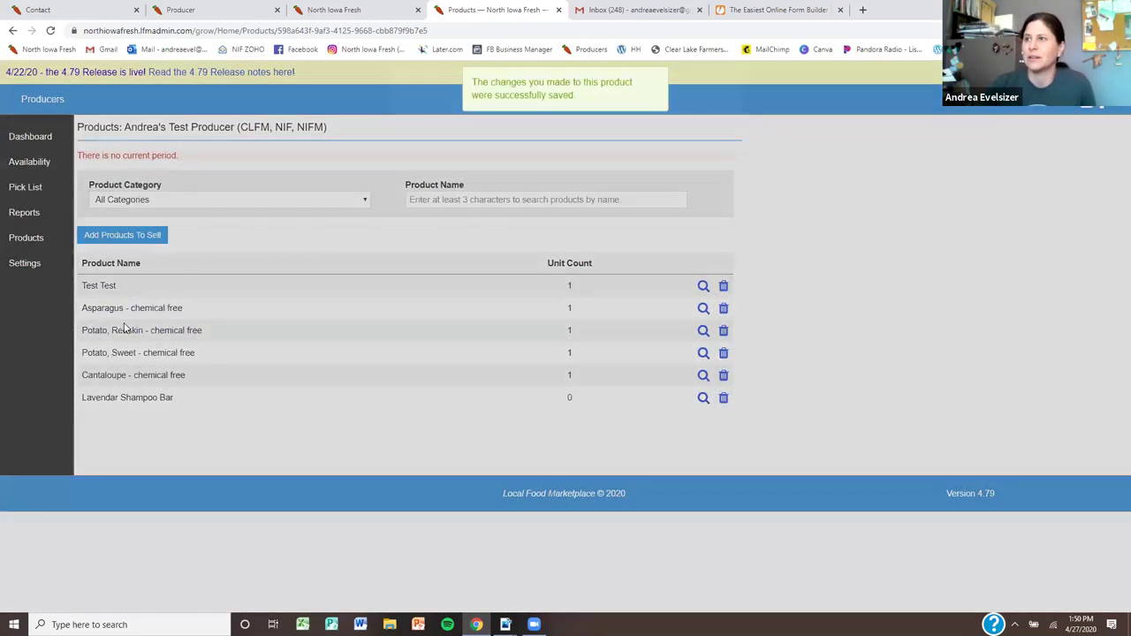
# Reopen the potato and change the unit multiplier from 2.00 to 1.00
pyautogui.click(124, 330)
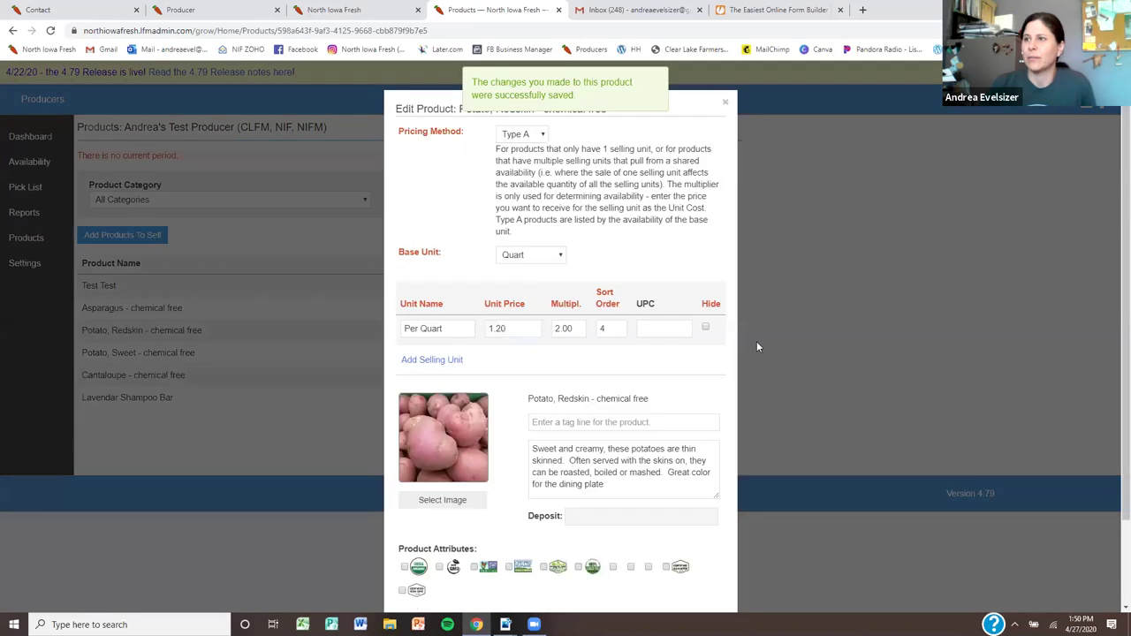
pyautogui.doubleClick(547, 333)
pyautogui.press('BackSpace')
pyautogui.write('1.00')
pyautogui.click(724, 389)
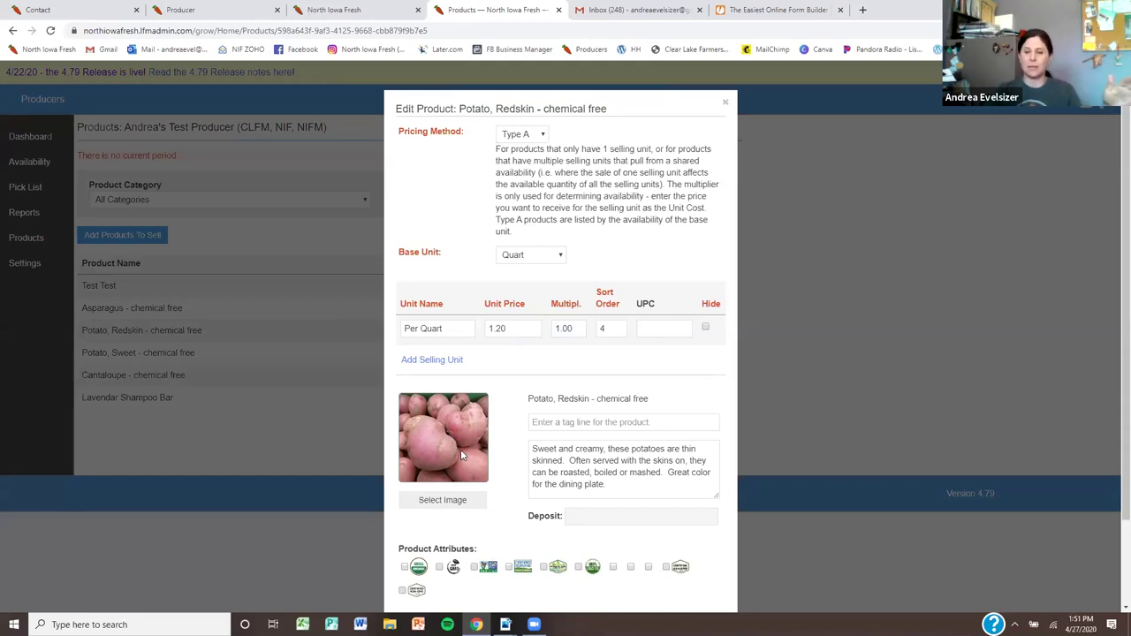
# Leave the form through Select Image and Products, then reopen the Redskin potato showing multiplier 2.00
pyautogui.click(450, 507)
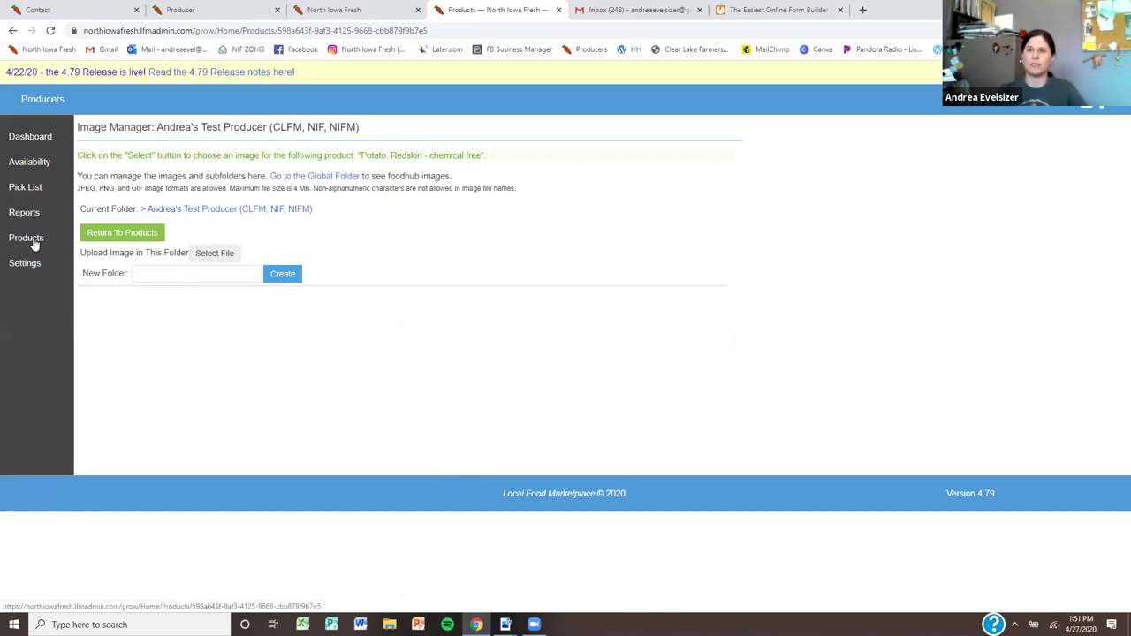
pyautogui.click(27, 239)
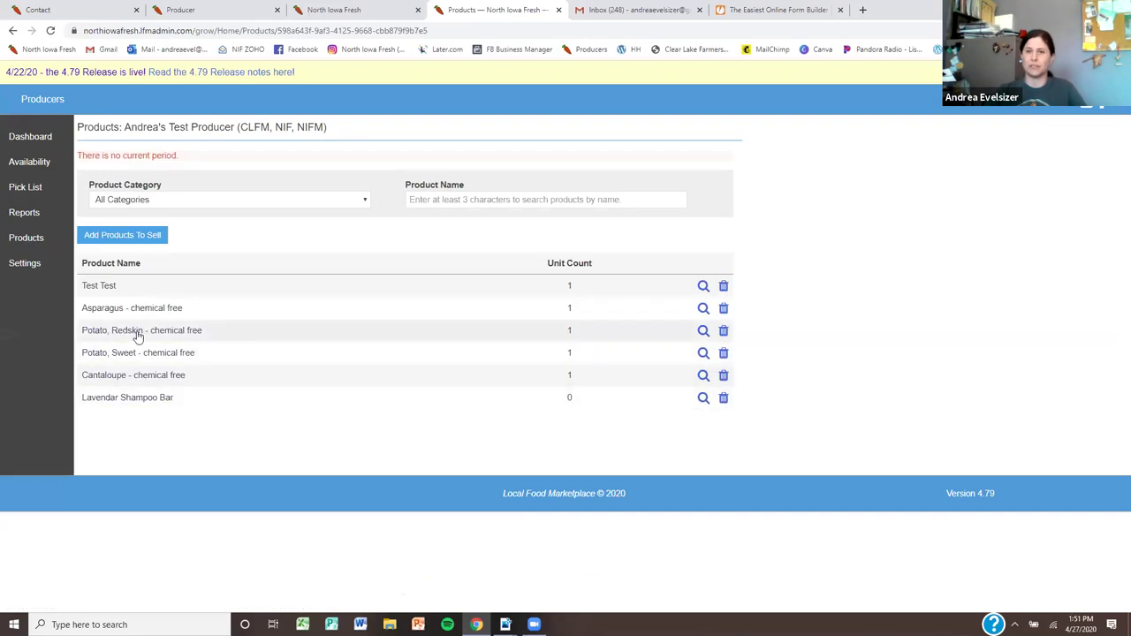
pyautogui.click(136, 332)
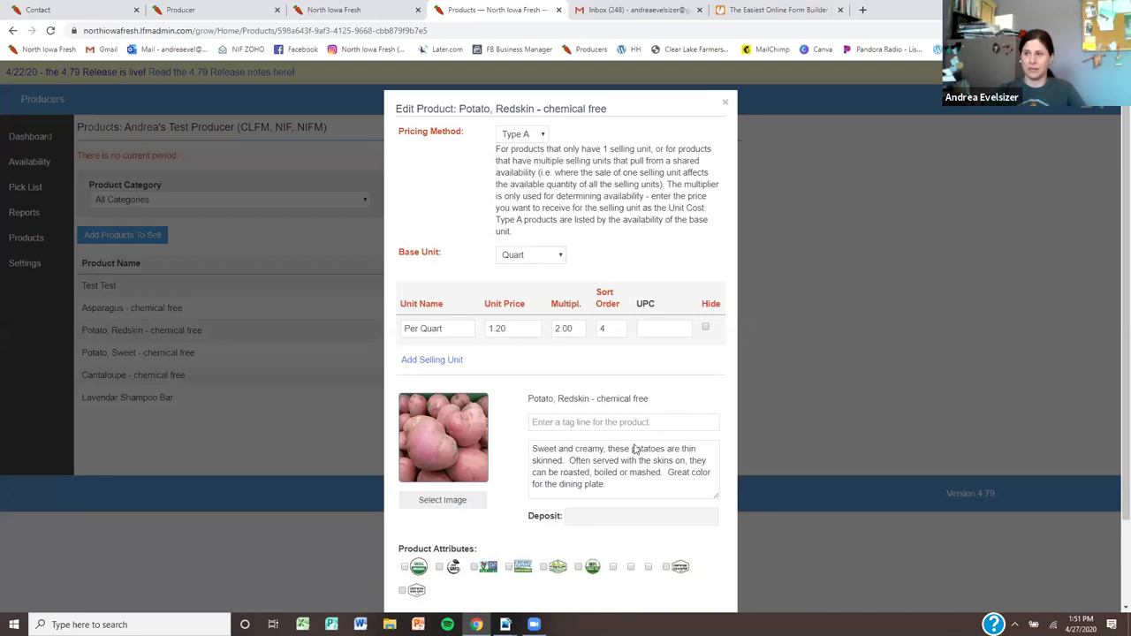
# Touch the tag line and description fields without changes, then save the Redskin potato
pyautogui.click(586, 423)
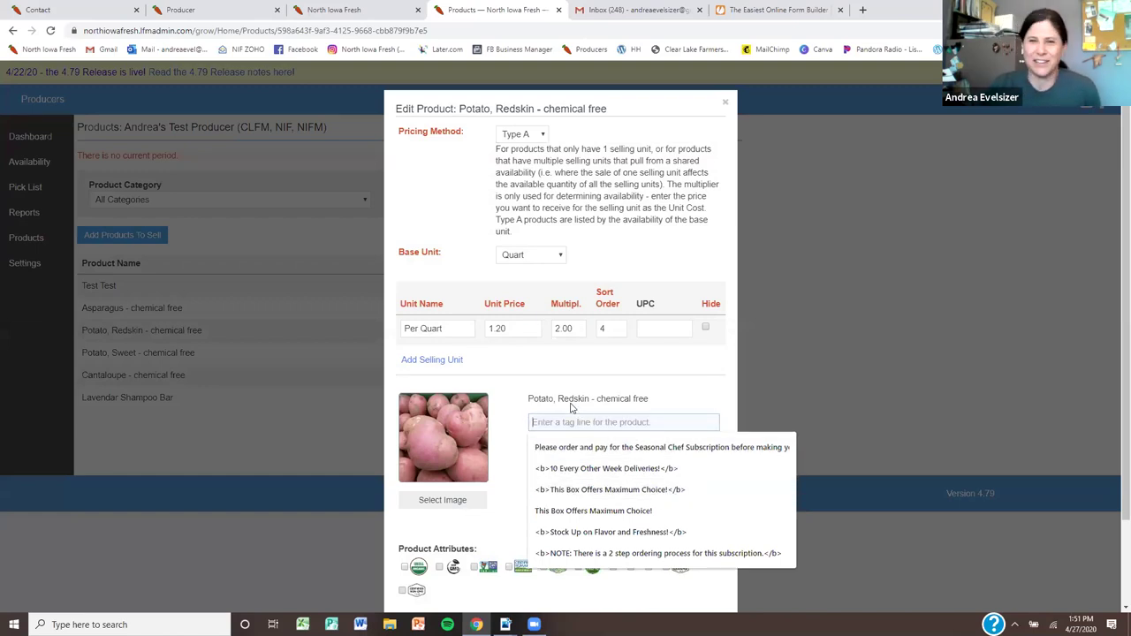
pyautogui.click(657, 395)
pyautogui.moveTo(605, 498); pyautogui.dragTo(520, 446)
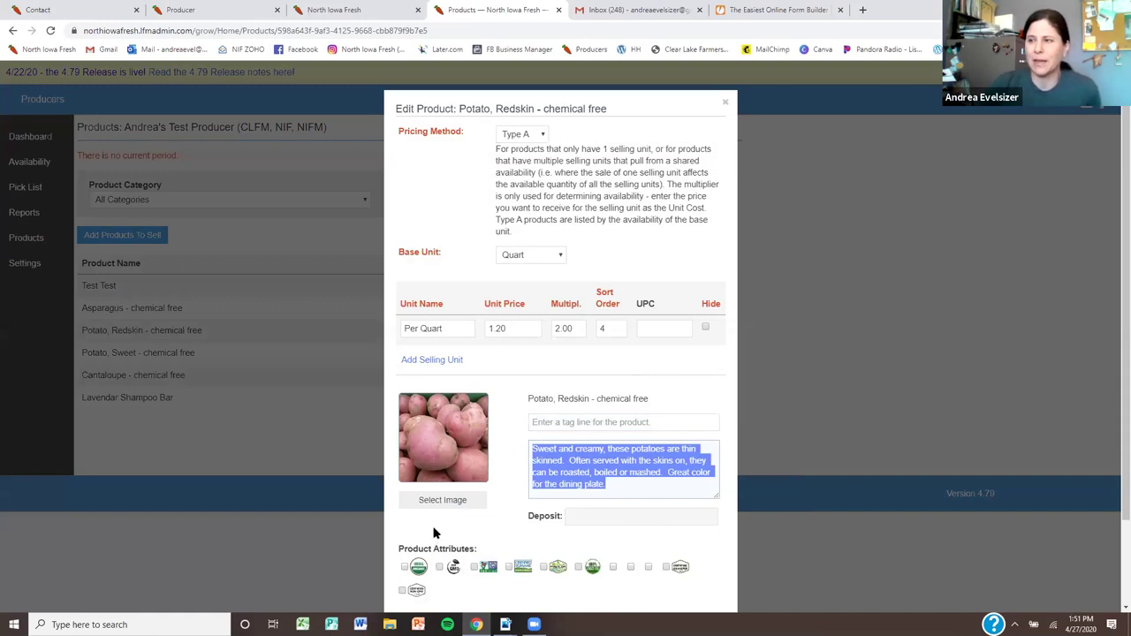
pyautogui.scroll(-2, 473, 507)
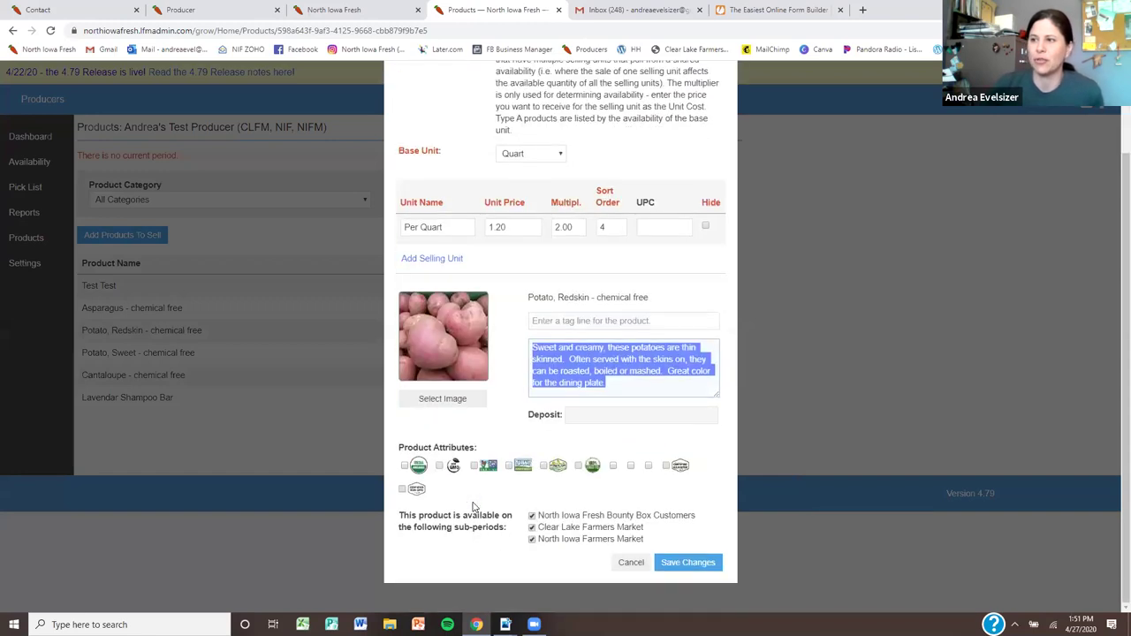
pyautogui.click(682, 573)
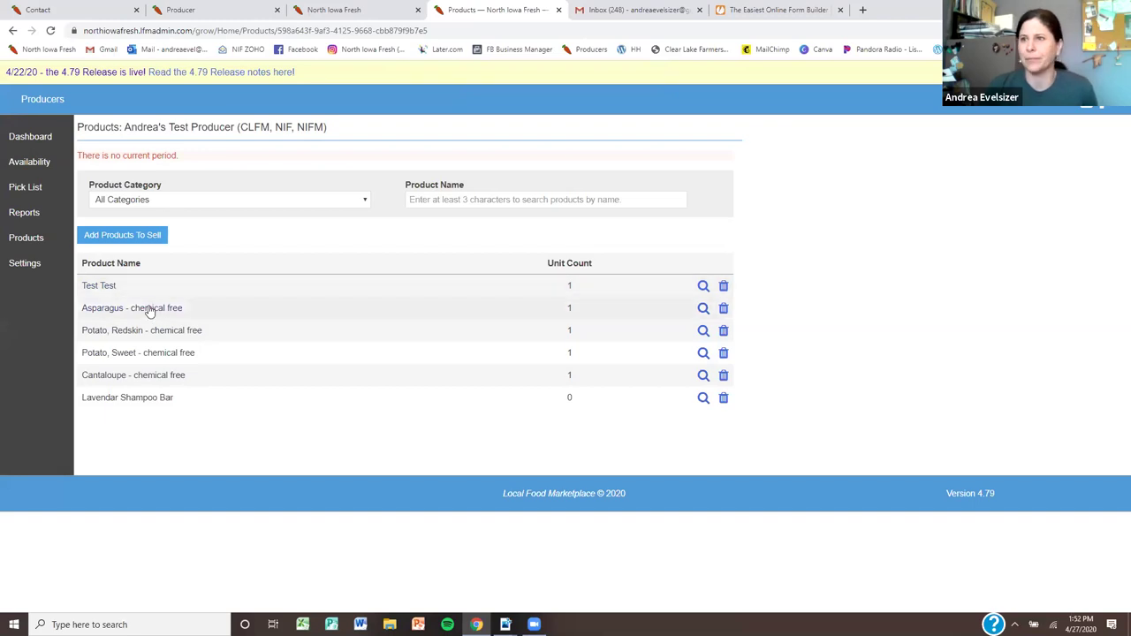
# Reopen Potato, Redskin - chemical free and select its 1.20 unit price value
pyautogui.click(128, 330)
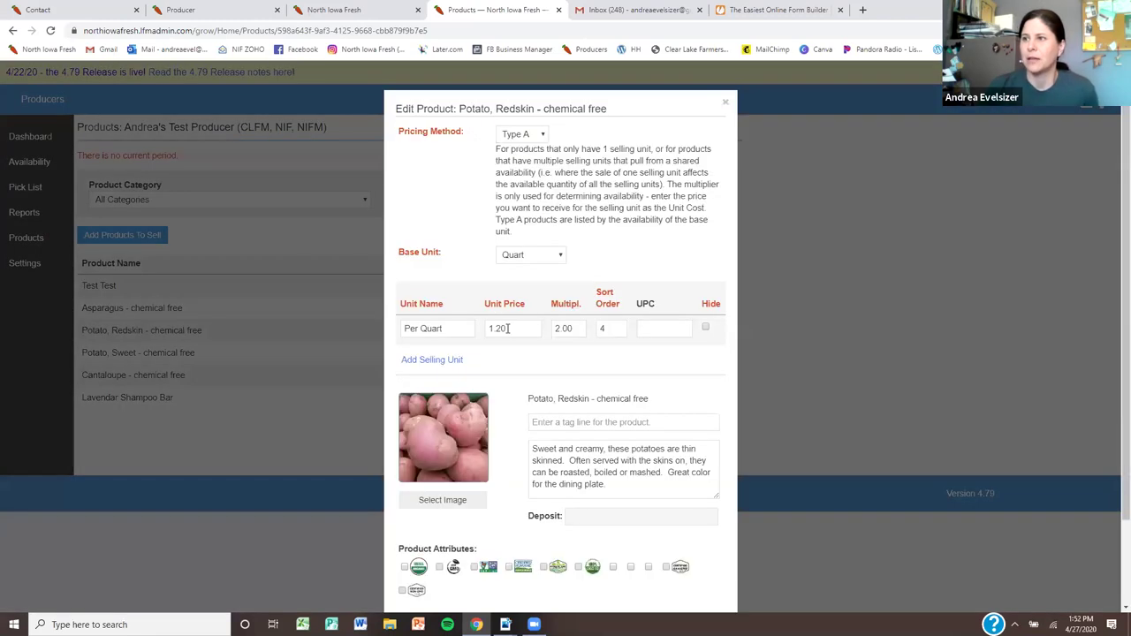
pyautogui.doubleClick(498, 327)
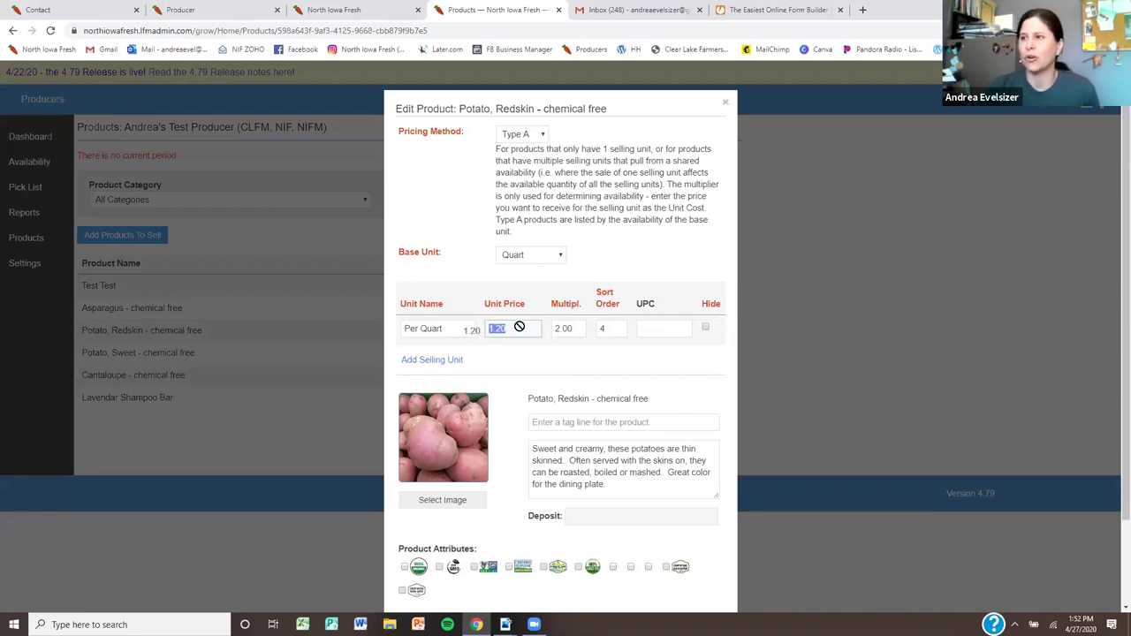
pyautogui.click(514, 328)
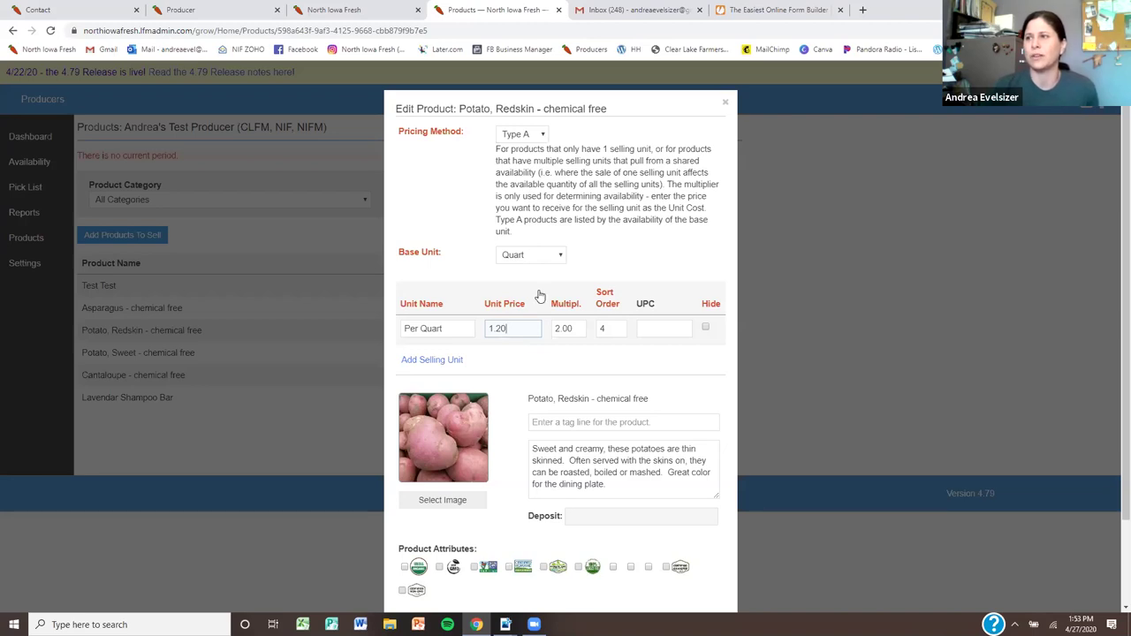
pyautogui.moveTo(510, 328); pyautogui.dragTo(486, 330)
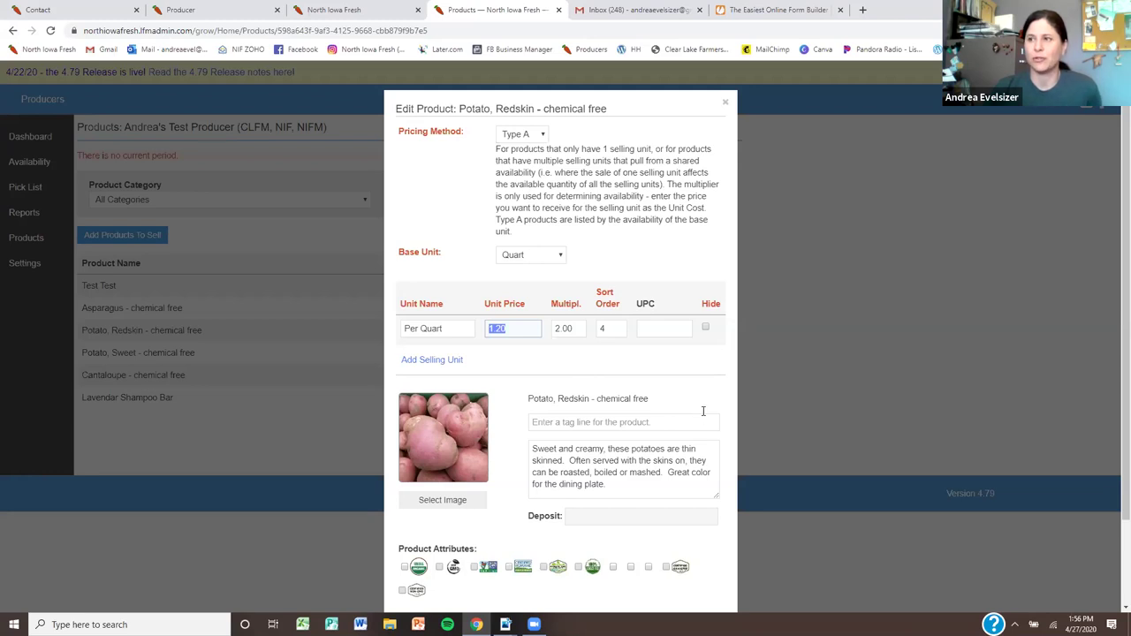
pyautogui.scroll(-2, 686, 441)
# Save the product, then search the Add Product catalogue for 'butter' and browse the matches
pyautogui.click(704, 564)
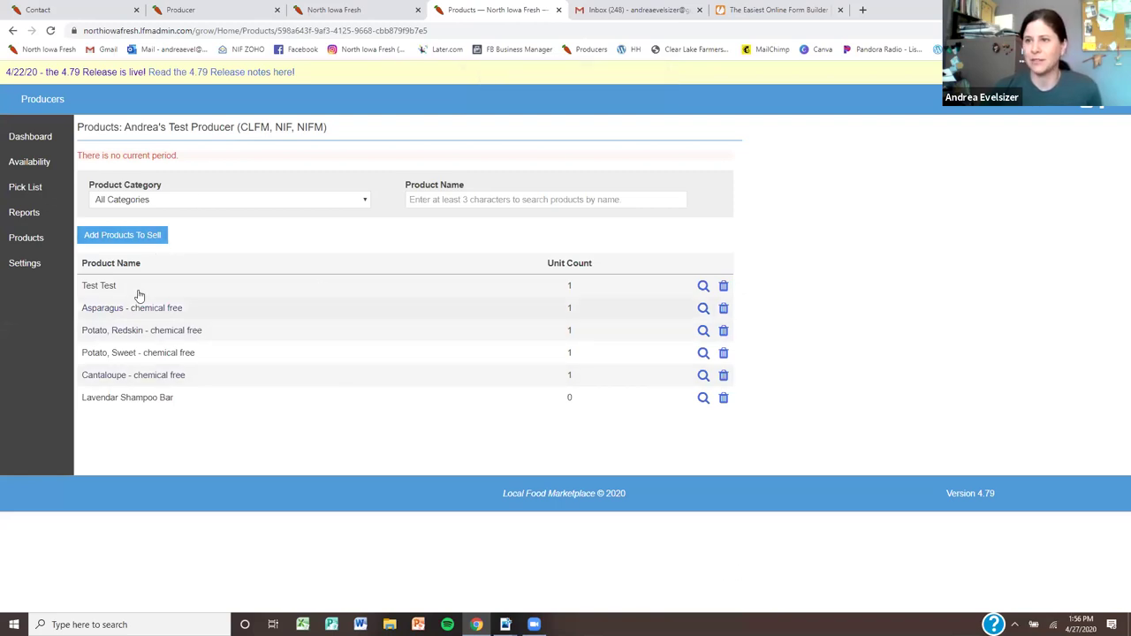
pyautogui.click(146, 235)
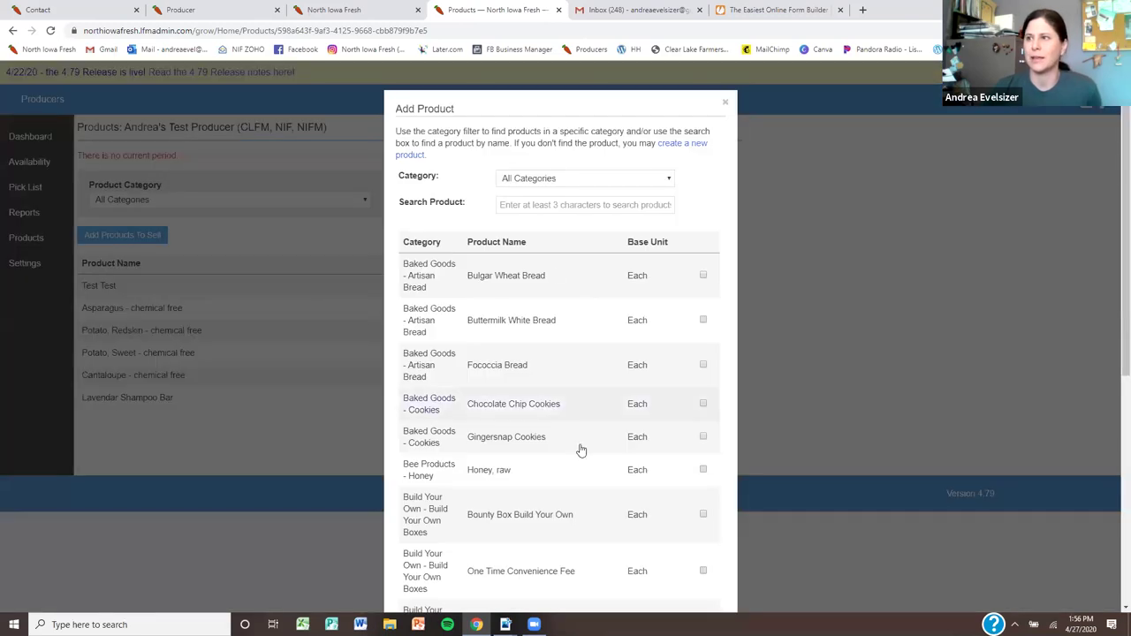
pyautogui.click(555, 204)
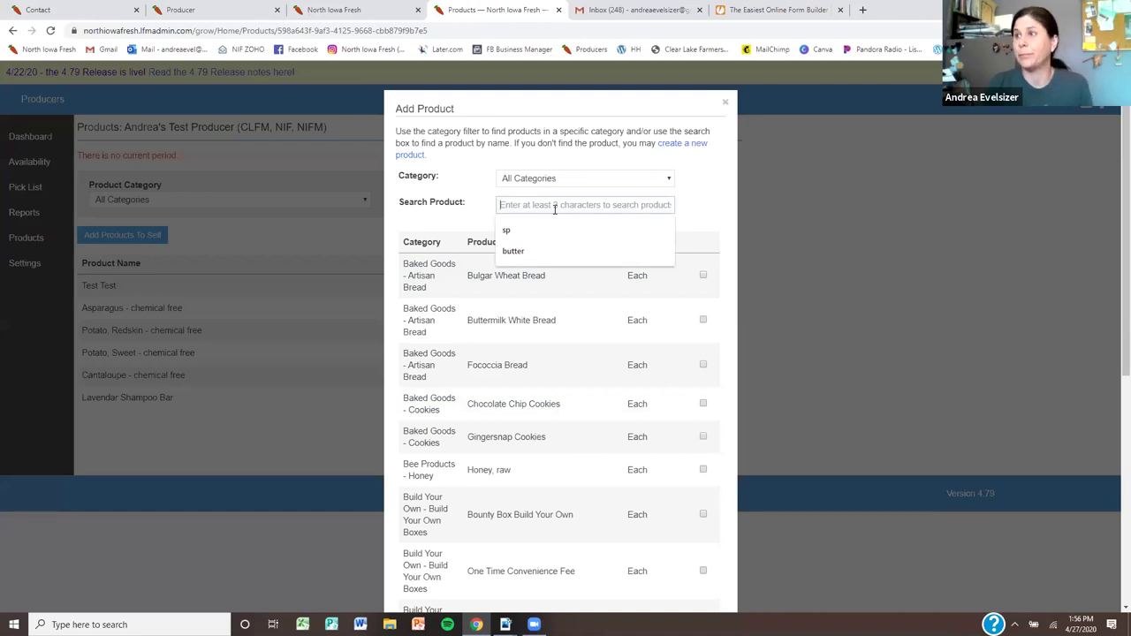
pyautogui.click(539, 252)
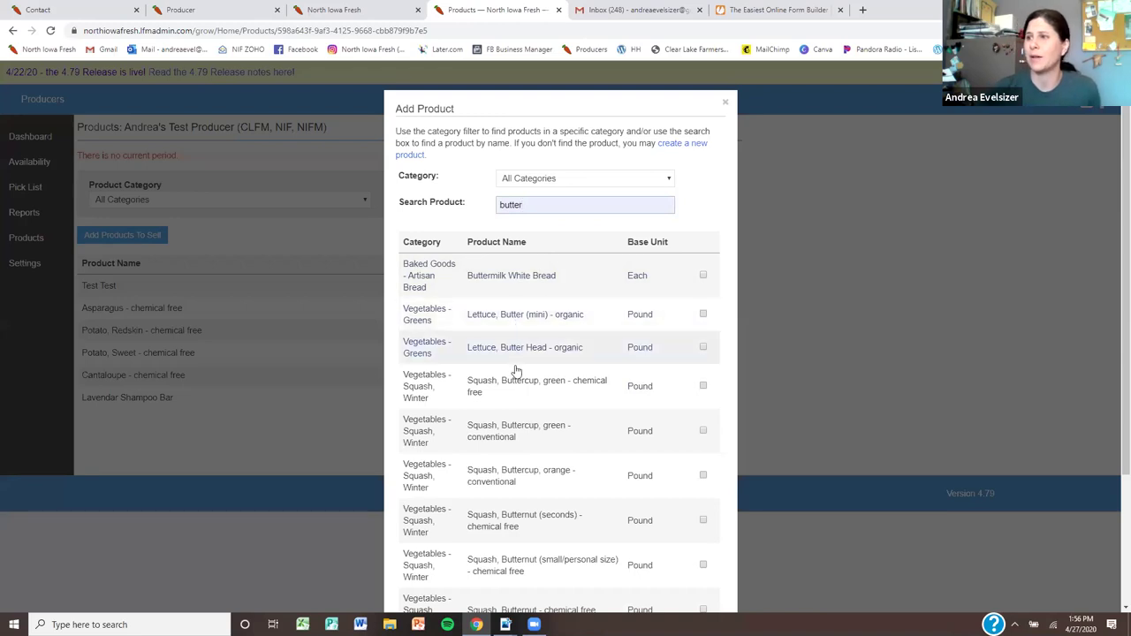
pyautogui.scroll(-3, 528, 503)
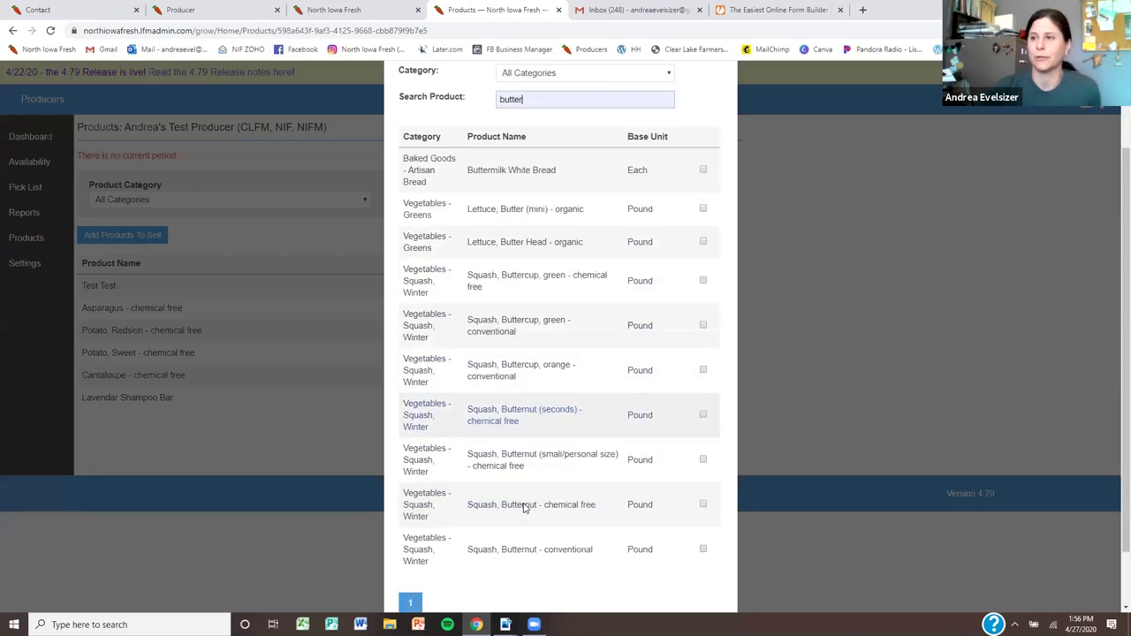
pyautogui.scroll(3, 523, 510)
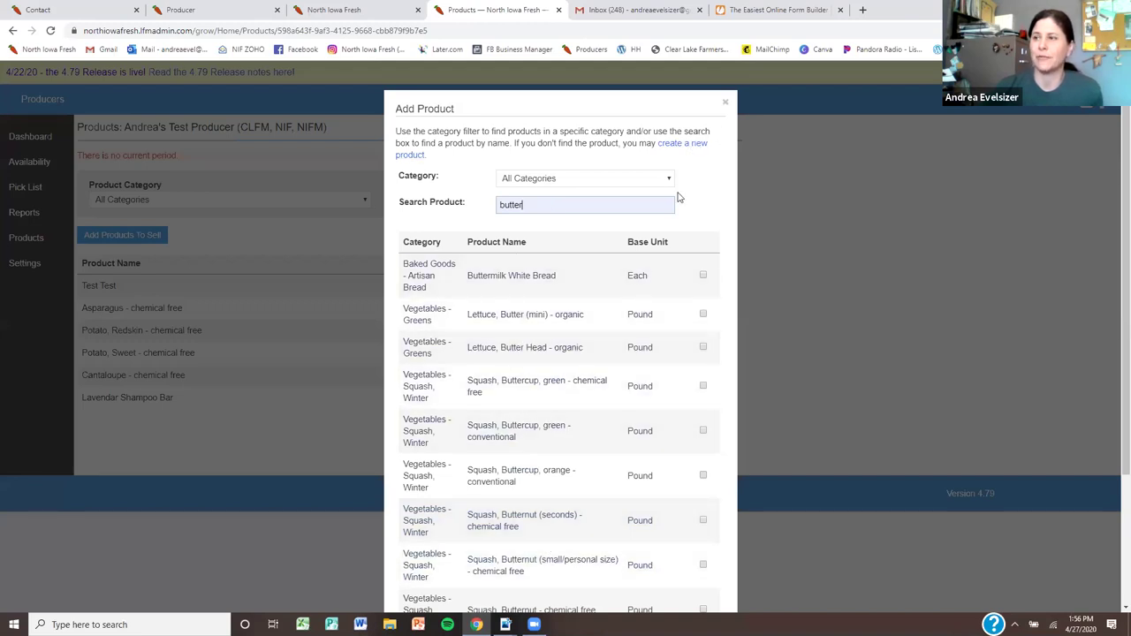
# Start a blank new product, review its Base Unit choices, and close the form unsaved
pyautogui.click(686, 144)
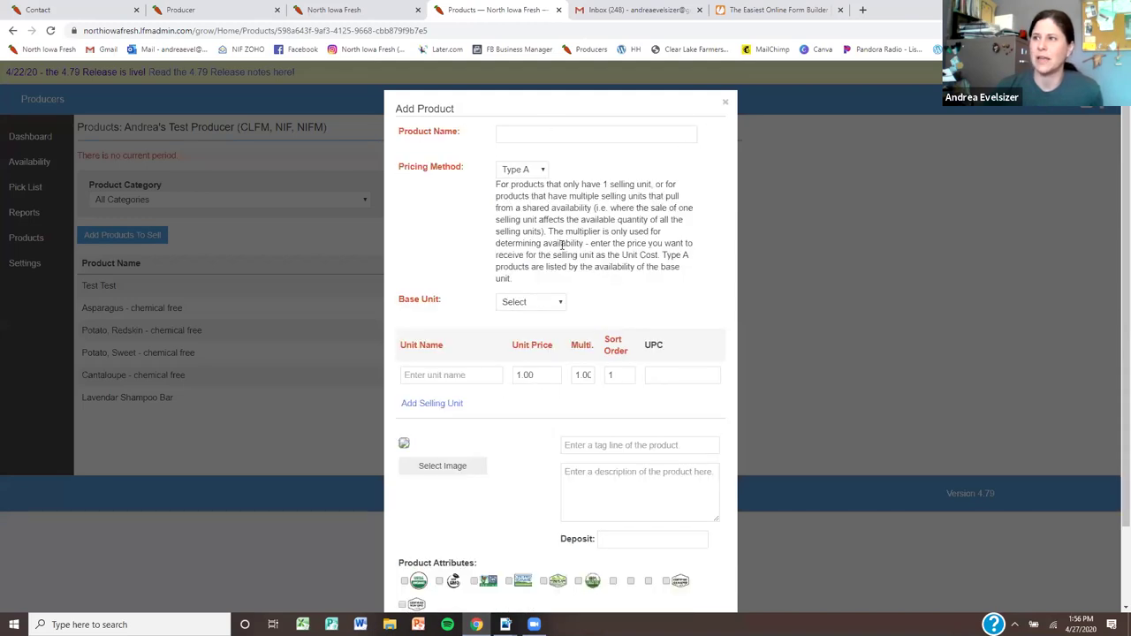
pyautogui.click(519, 304)
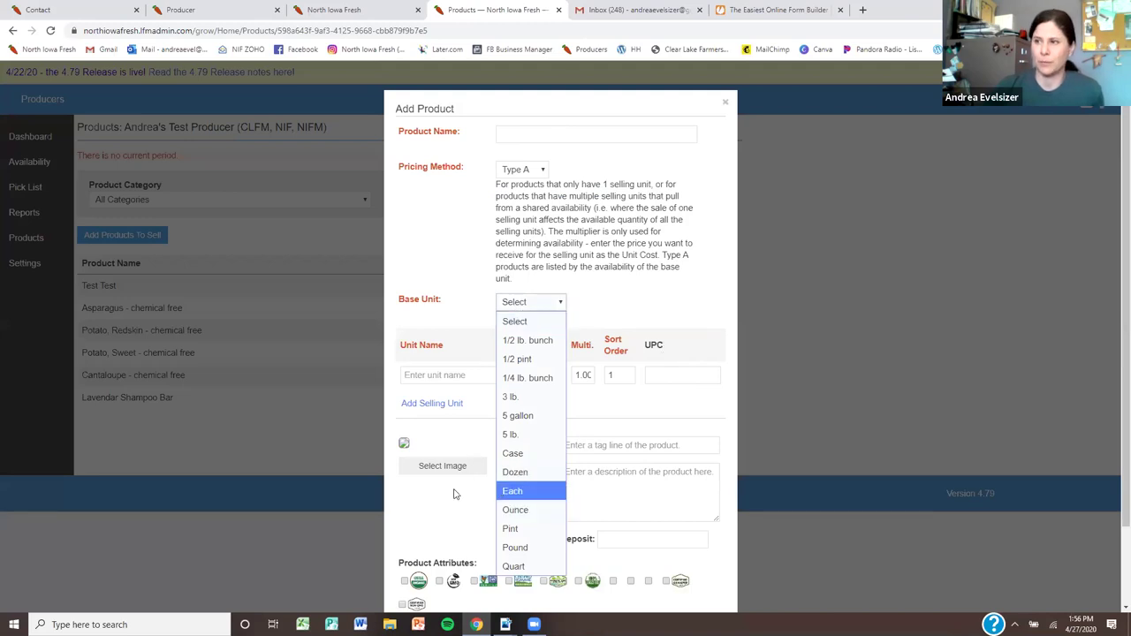
pyautogui.scroll(-3, 661, 450)
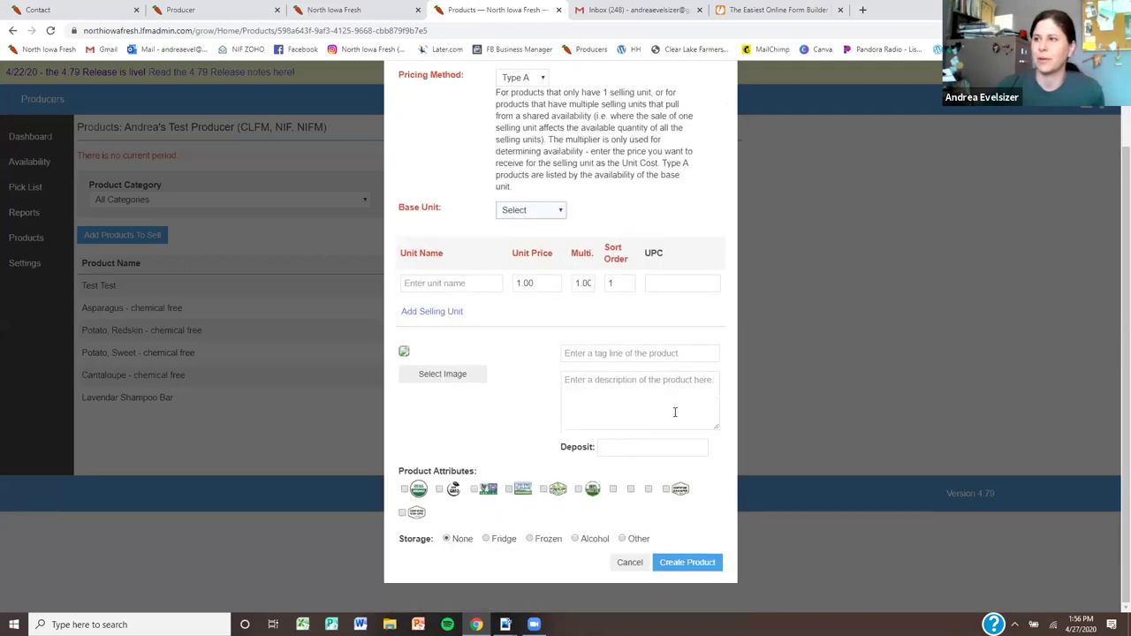
pyautogui.scroll(3, 673, 413)
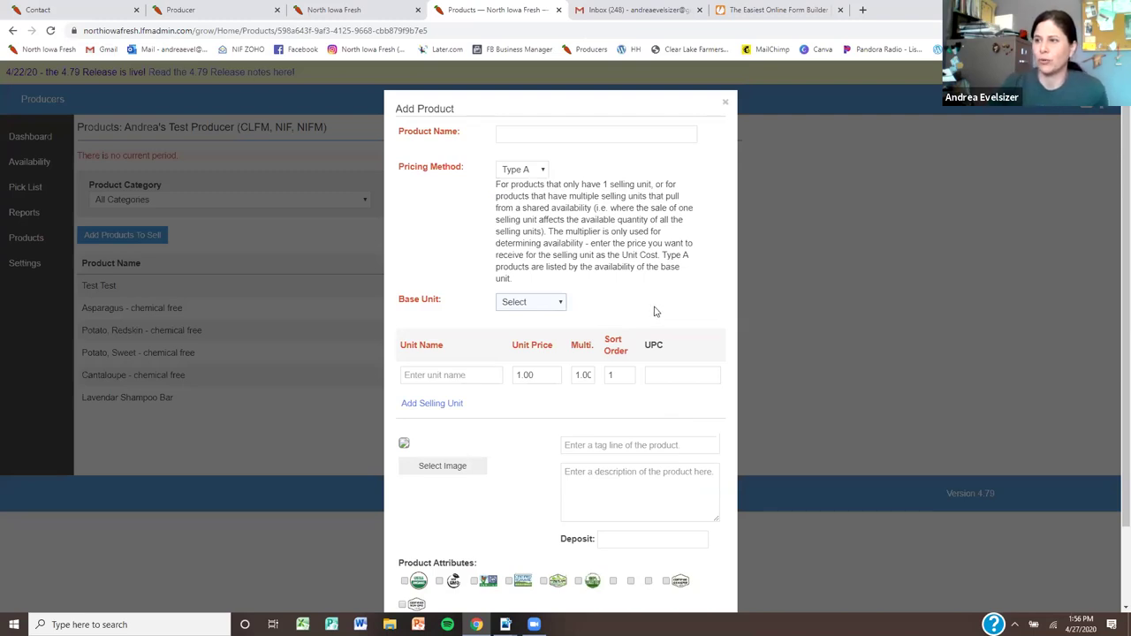
pyautogui.scroll(-2, 655, 311)
pyautogui.scroll(2, 655, 313)
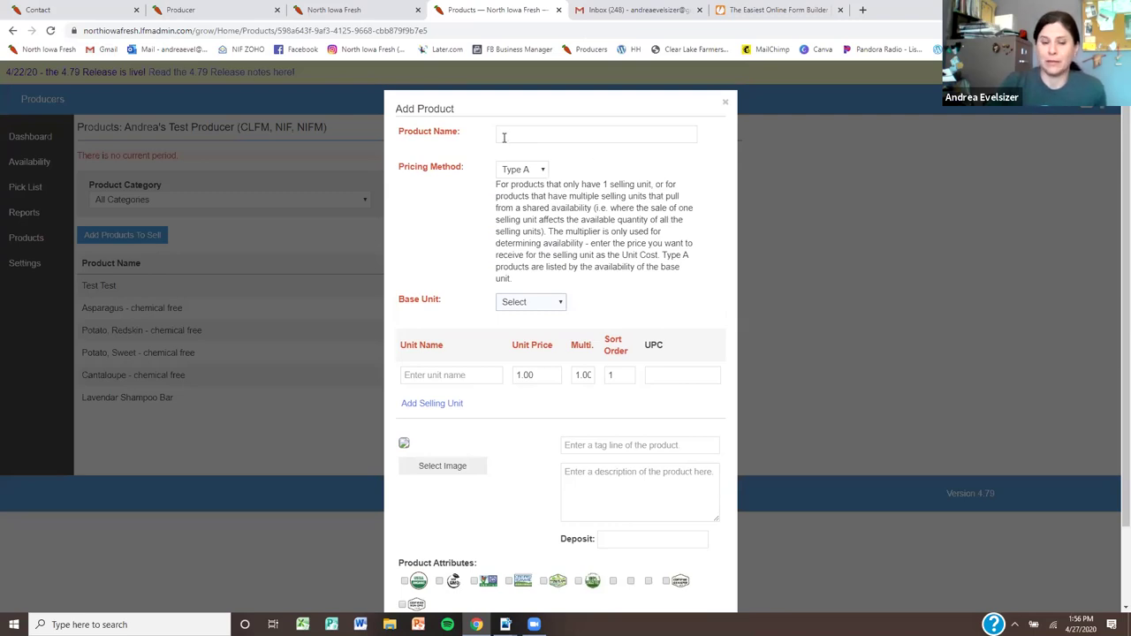
pyautogui.click(725, 106)
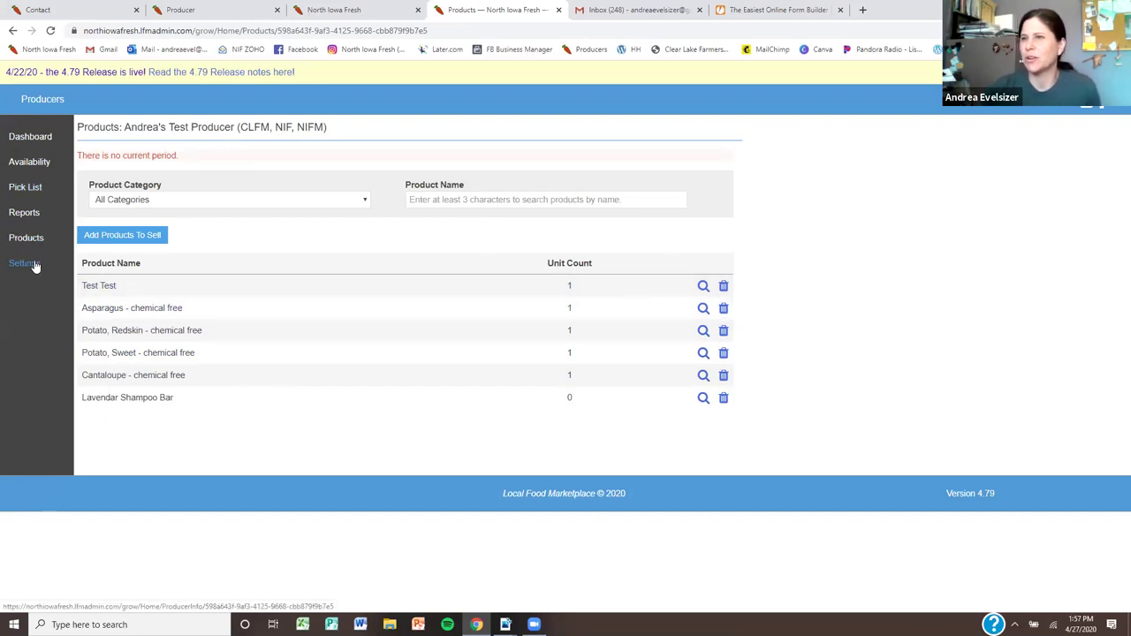
# Open and close the Test Test product unchanged, then go to the Availability page
pyautogui.click(664, 287)
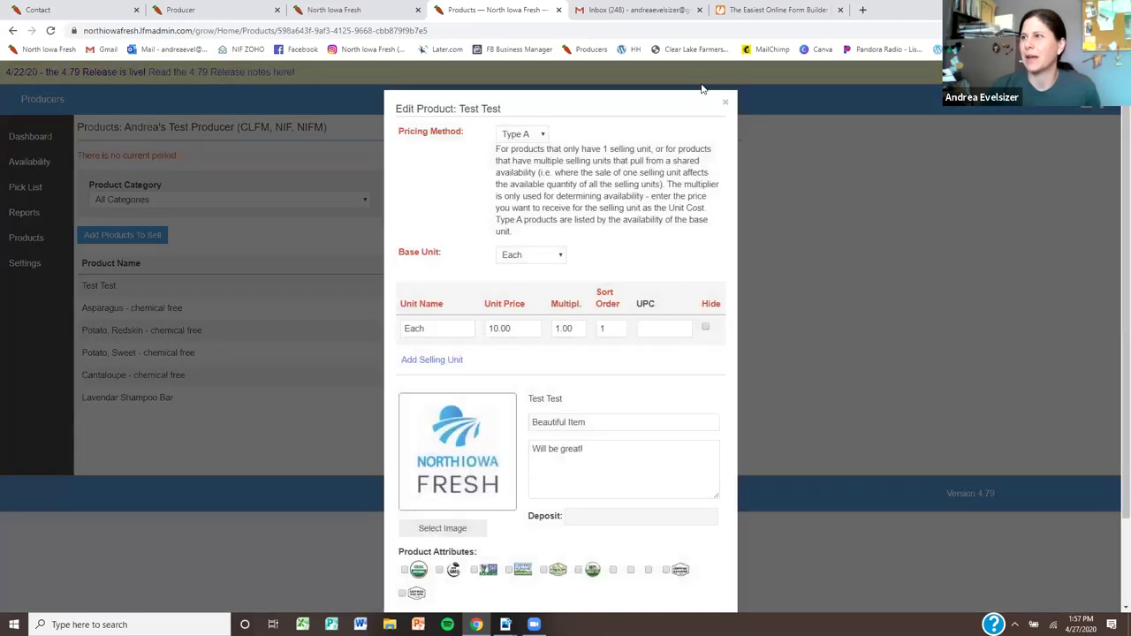
pyautogui.click(725, 103)
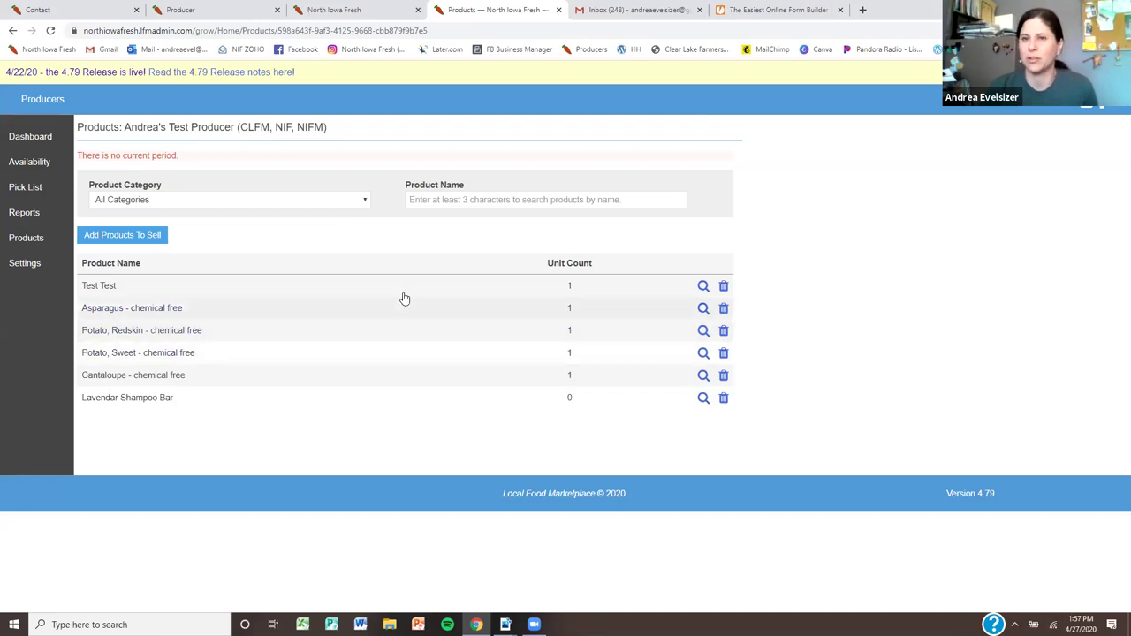
pyautogui.click(44, 163)
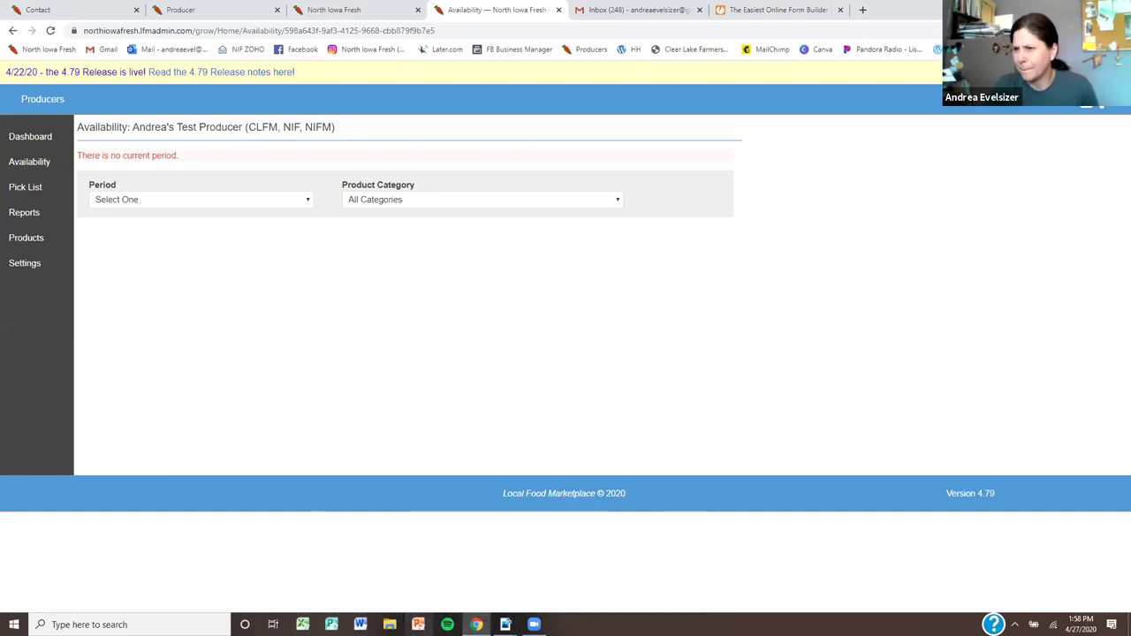
pyautogui.moveTo(505, 623)
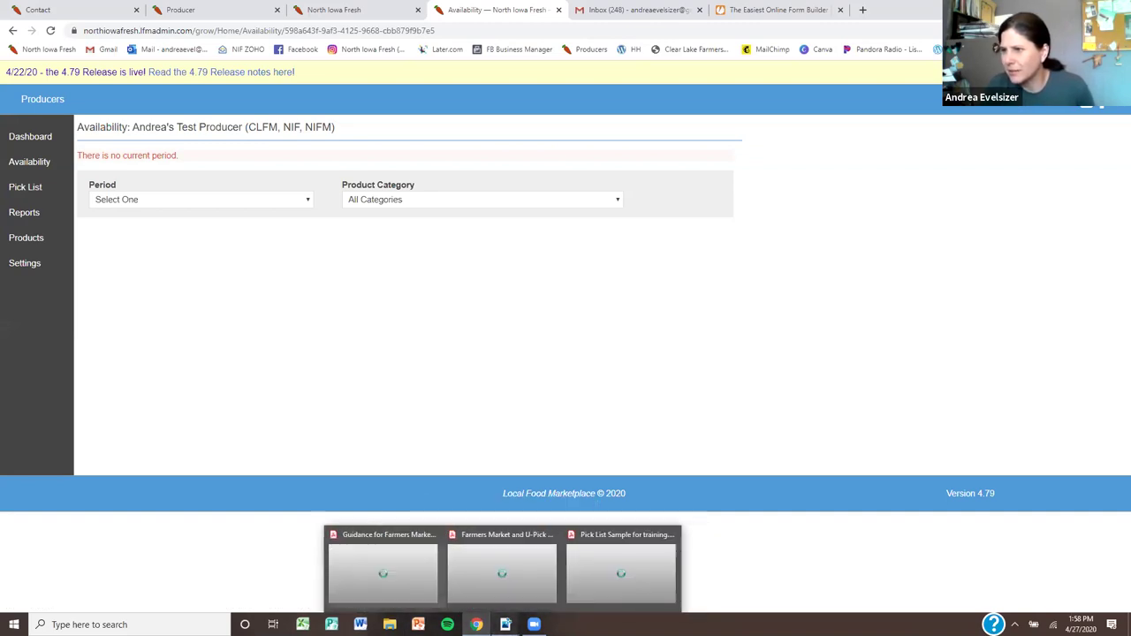
# Bring up Pick List Sample for training.pdf and scroll its Ordered Items Summary to the $815.48 total
pyautogui.click(618, 588)
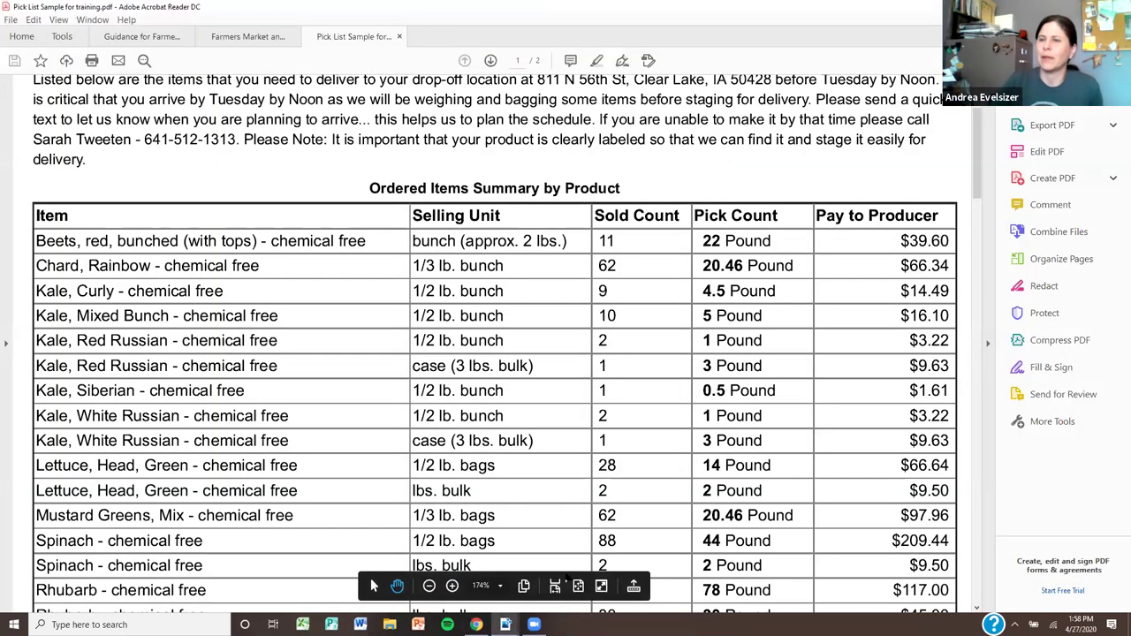
pyautogui.scroll(2, 601, 534)
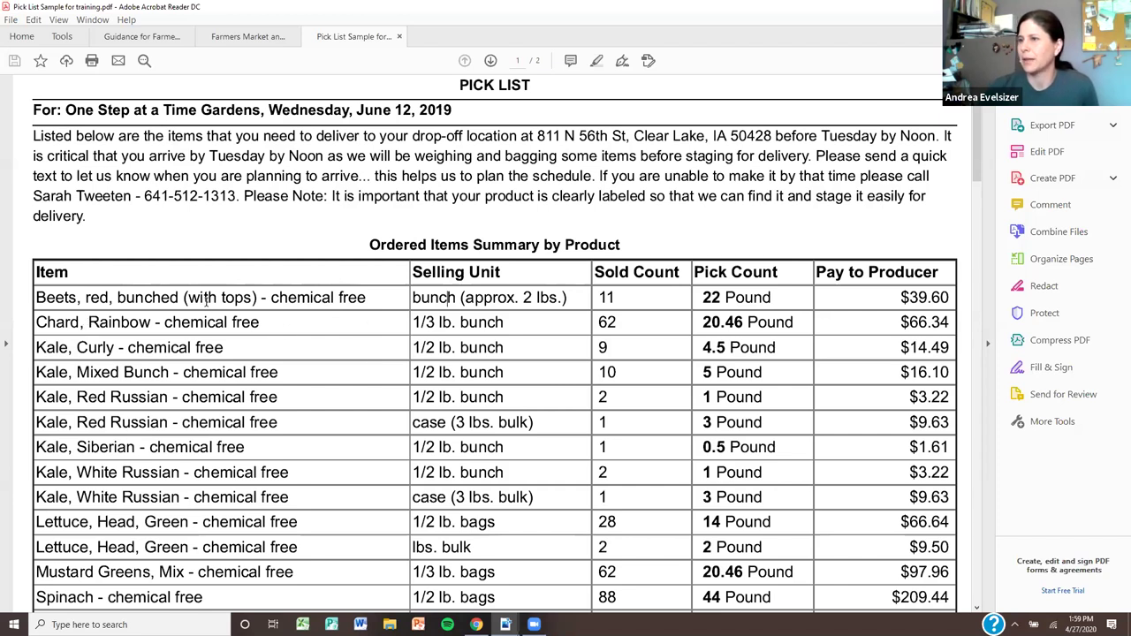
pyautogui.scroll(-2, 206, 301)
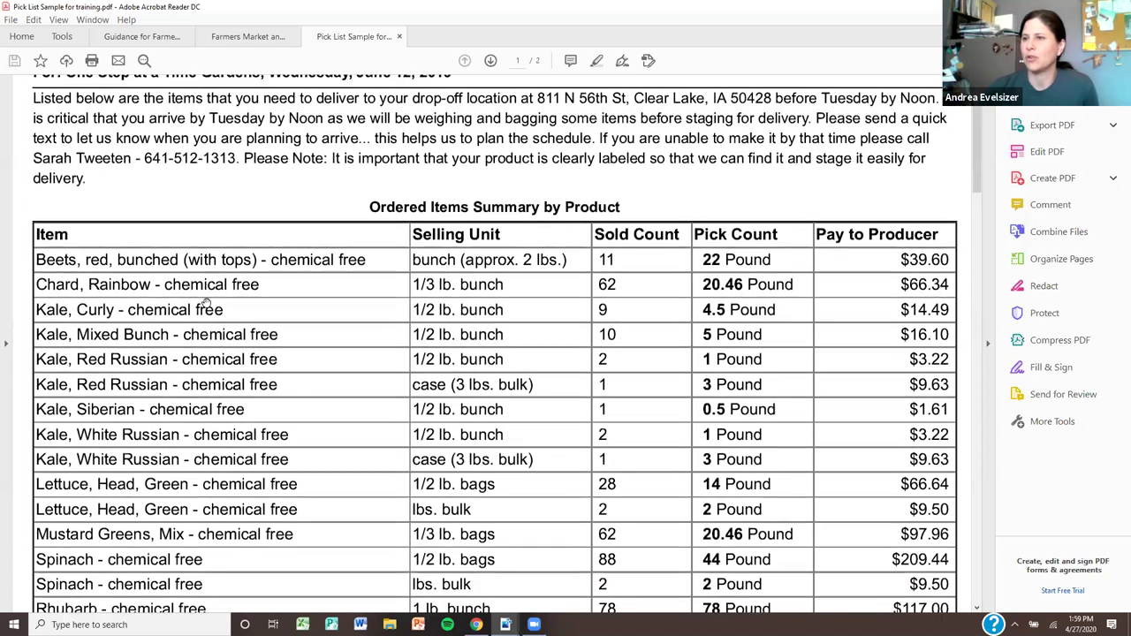
pyautogui.scroll(-1, 203, 298)
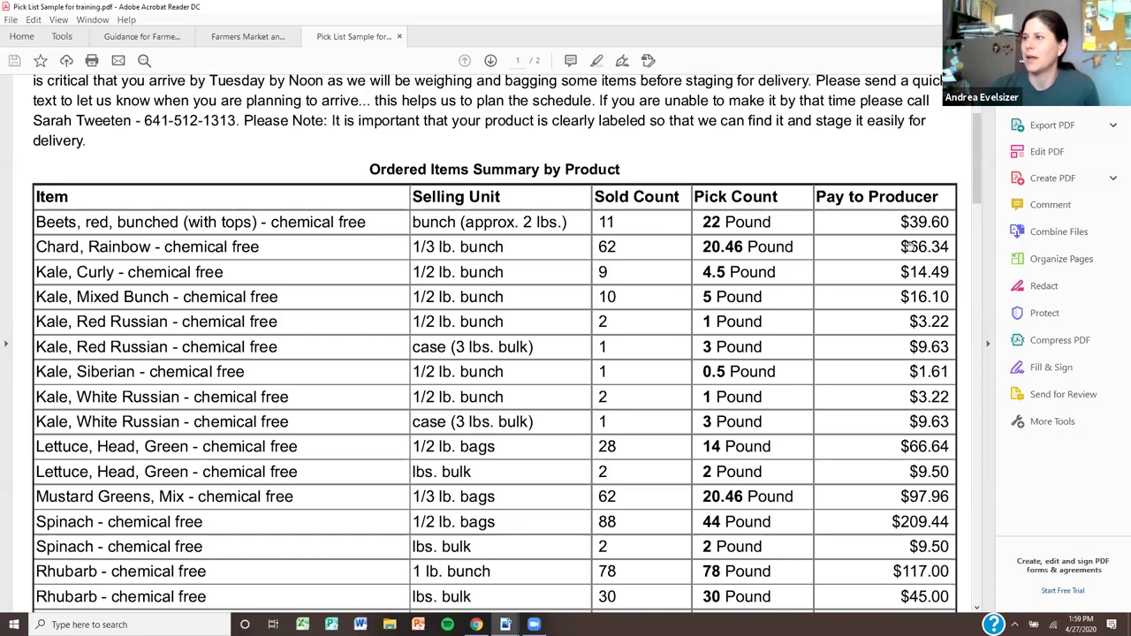
pyautogui.scroll(-3, 914, 286)
pyautogui.scroll(-1, 914, 286)
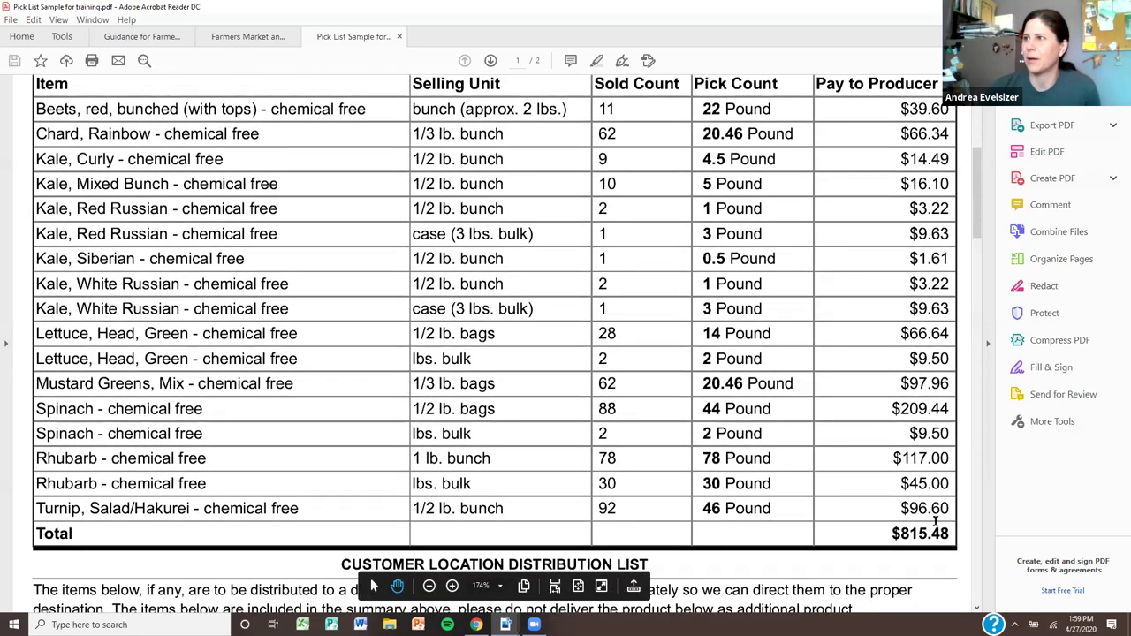
pyautogui.scroll(1, 936, 523)
pyautogui.scroll(2, 450, 147)
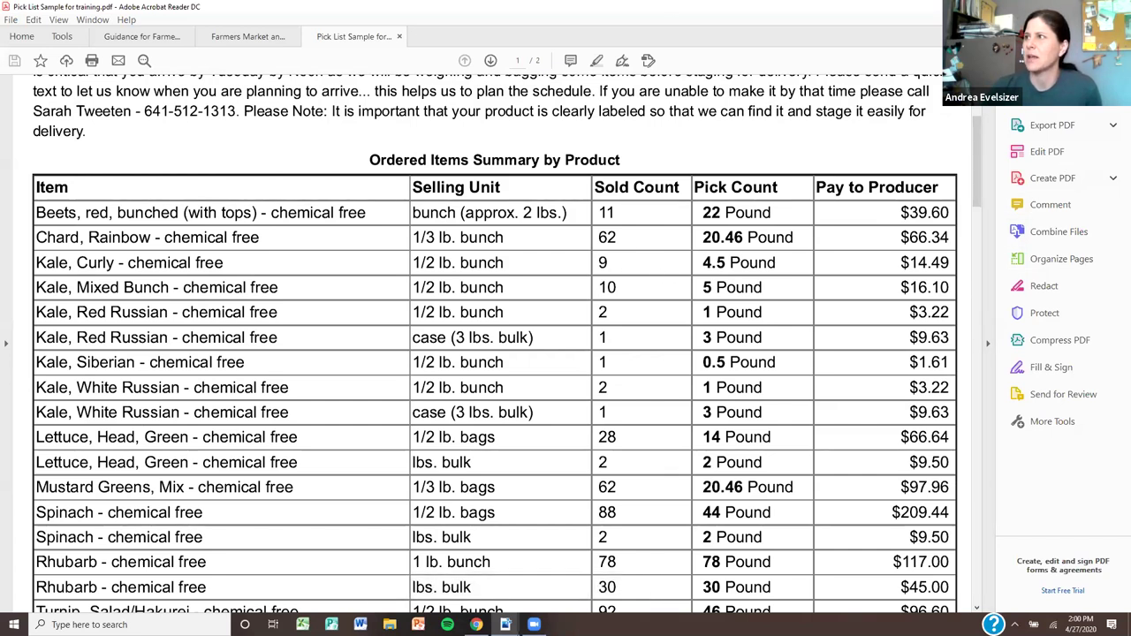
# Return to the producer admin in Chrome and go to Reports > Pick List
pyautogui.hotkey('alt', 'Tab')
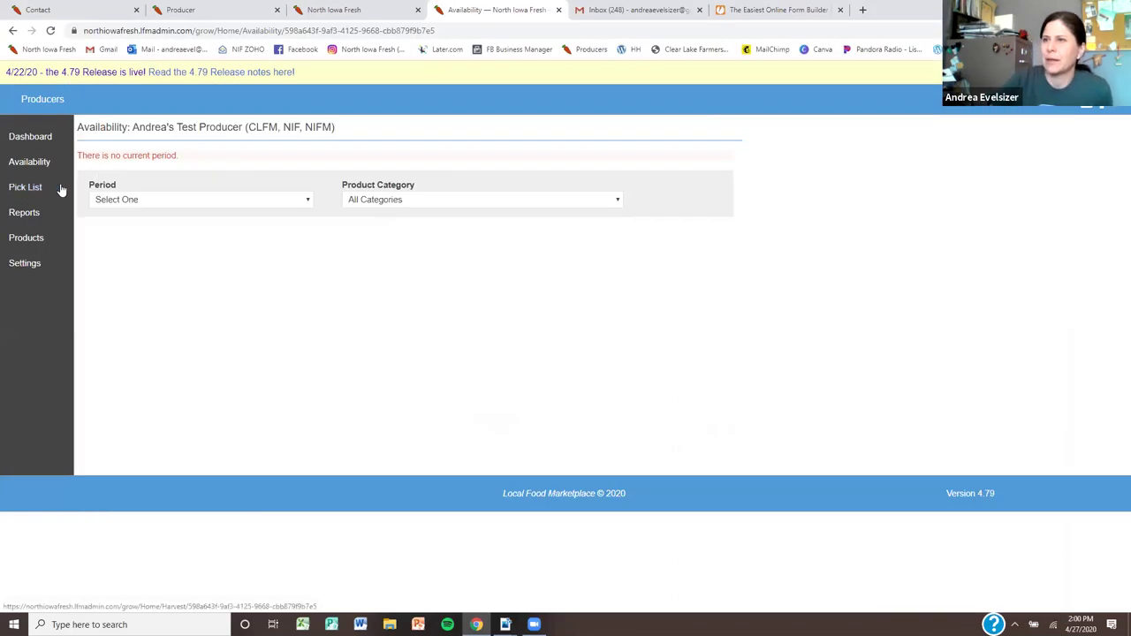
pyautogui.click(36, 216)
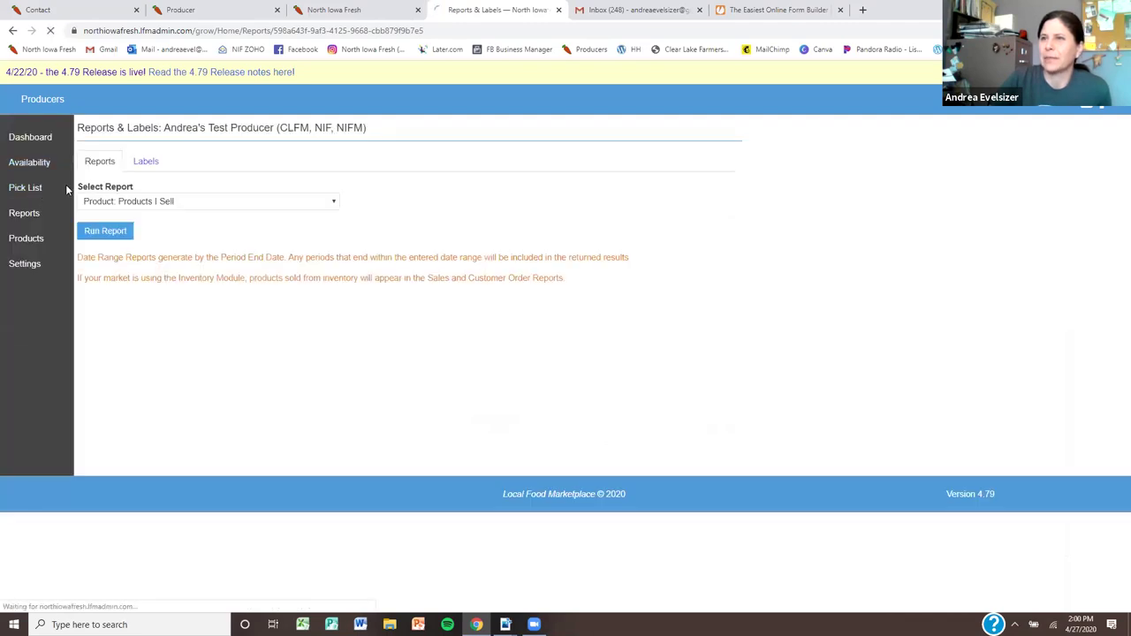
pyautogui.click(40, 189)
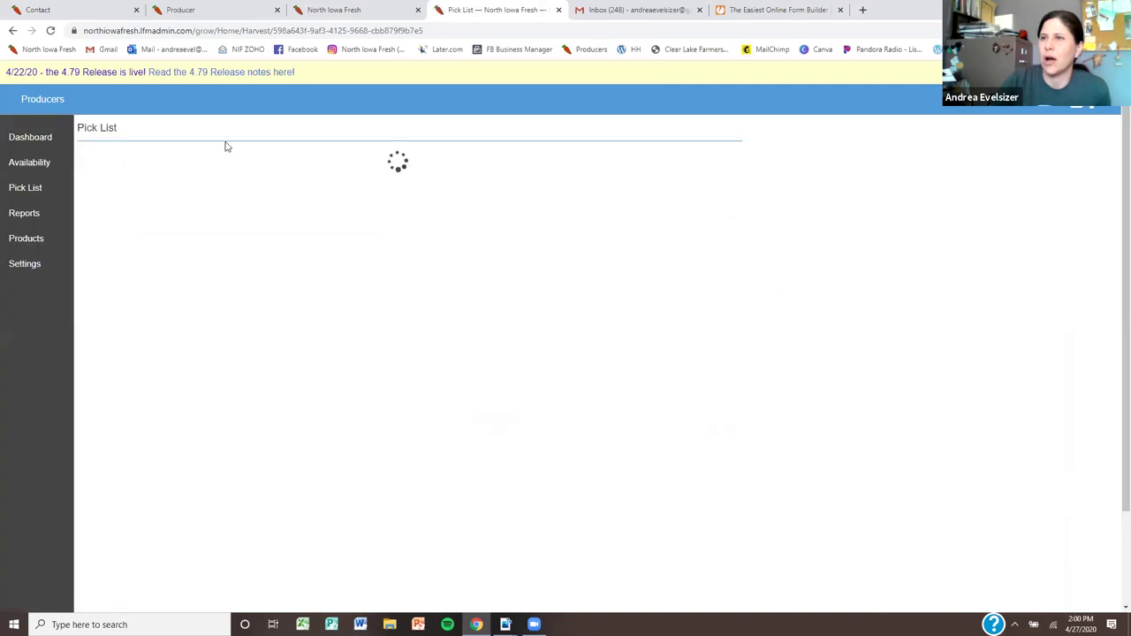
# Show the pick list as a Packing List and keep 4/13/2020 as the period
pyautogui.click(209, 158)
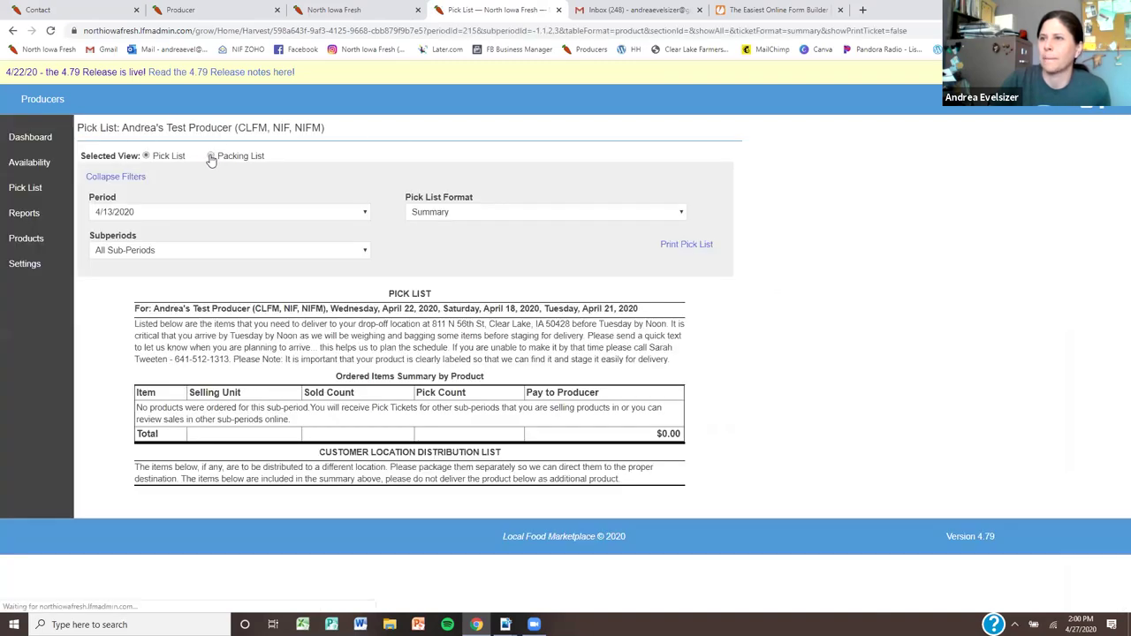
pyautogui.click(191, 214)
pyautogui.click(191, 216)
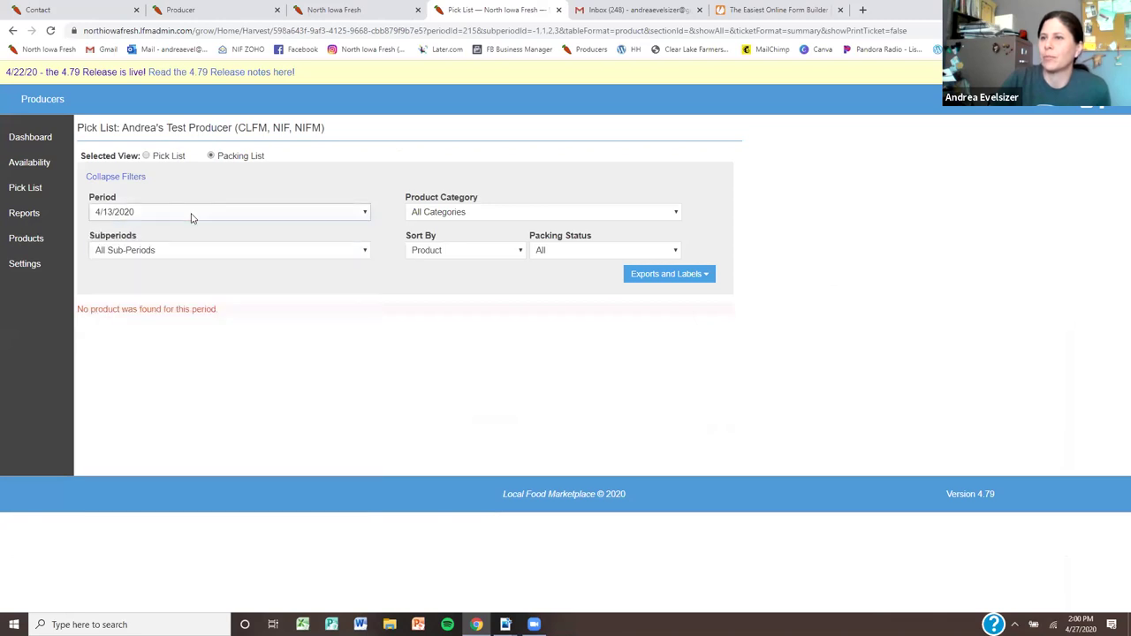